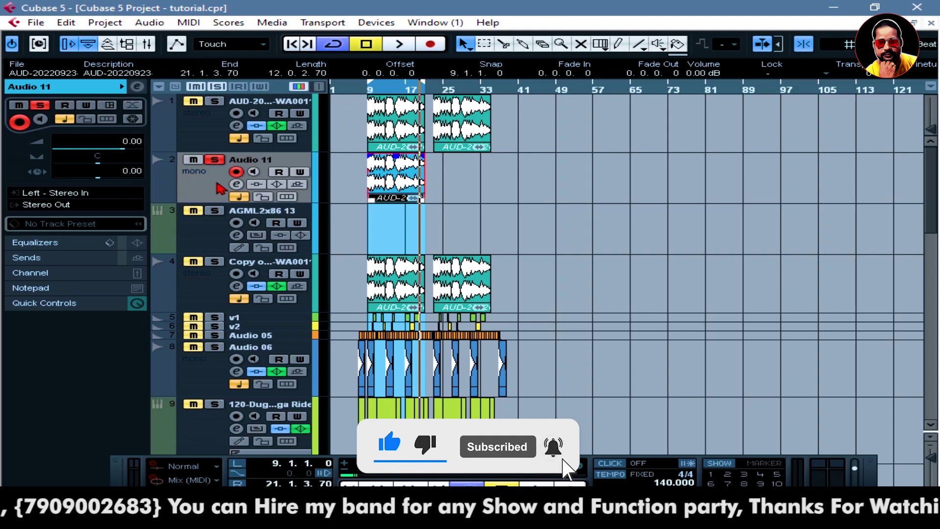
Step: Play back the soloed Audio 11 track and lower its volume to -6.22
{"action": "key", "text": "space"}
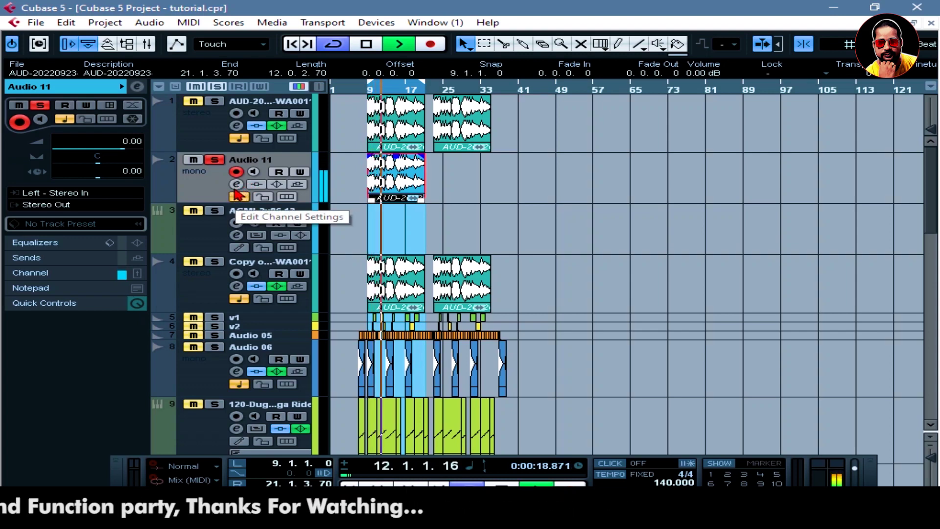
{"action": "left_click", "coordinate": [103, 153]}
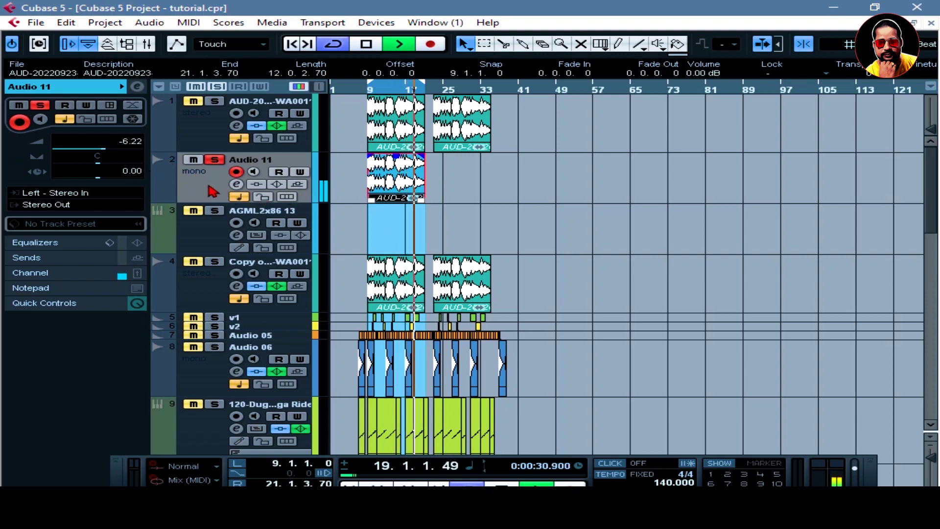
{"action": "key", "text": "space"}
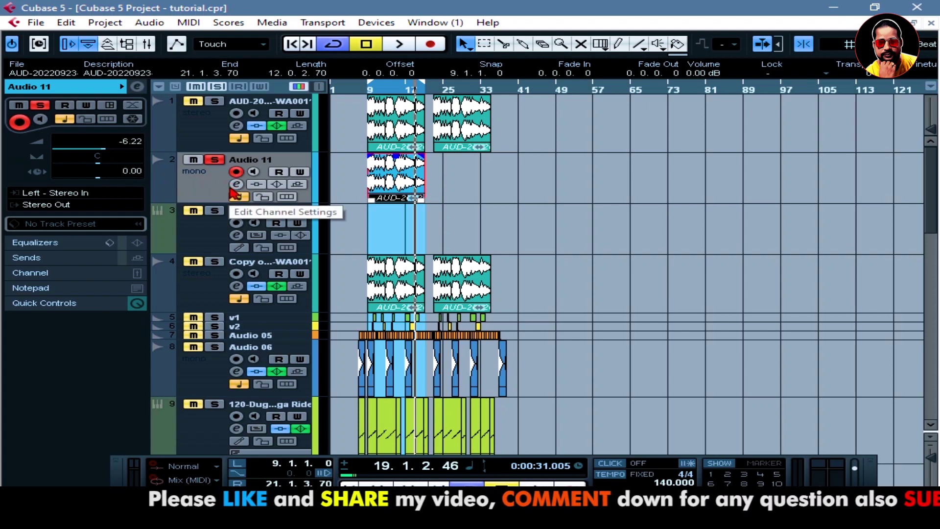
{"action": "key", "text": "space"}
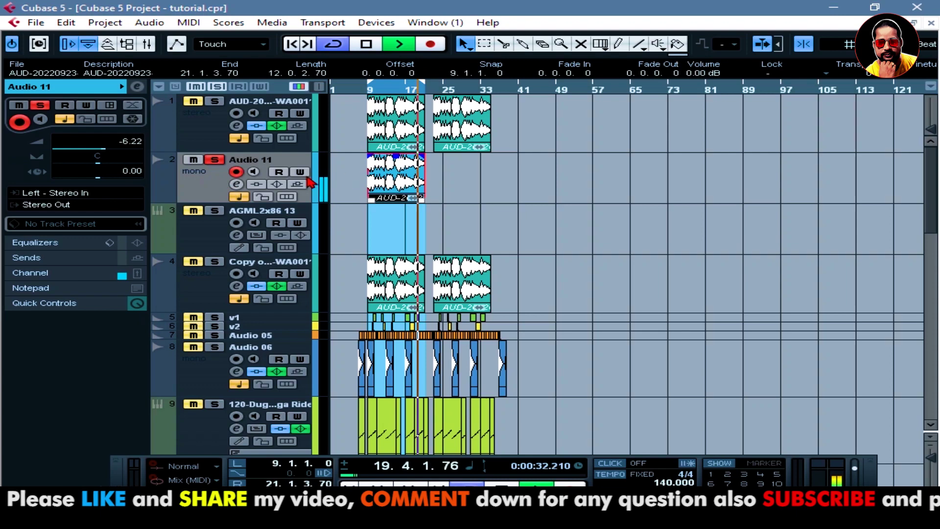
Step: Open the channel settings of Audio 11 and load DD Delay from the Dead Duck Effects Bundle into the first insert slot
{"action": "left_click", "coordinate": [236, 184]}
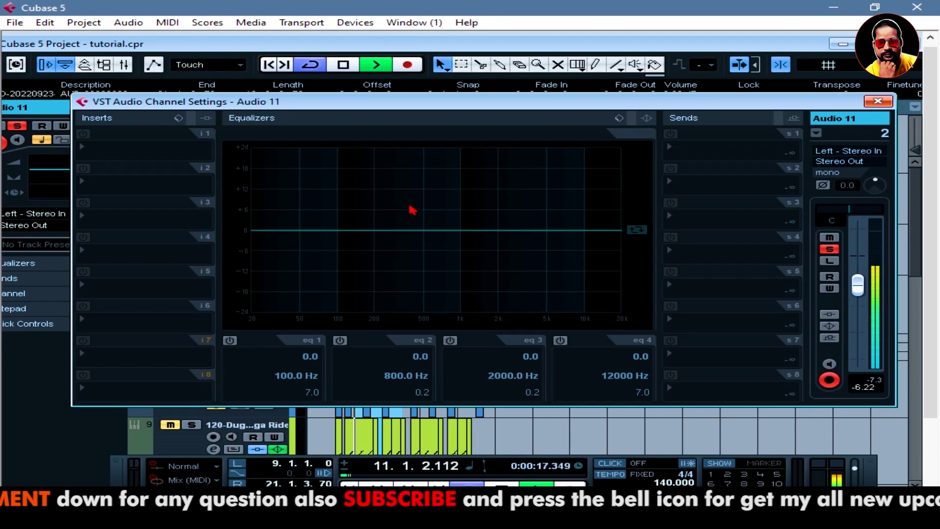
{"action": "left_click", "coordinate": [131, 152]}
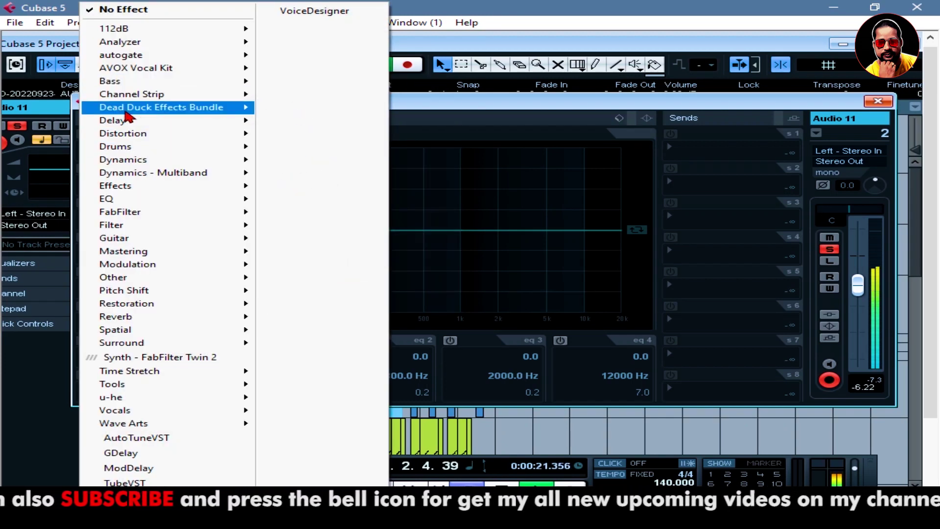
{"action": "mouse_move", "coordinate": [160, 116]}
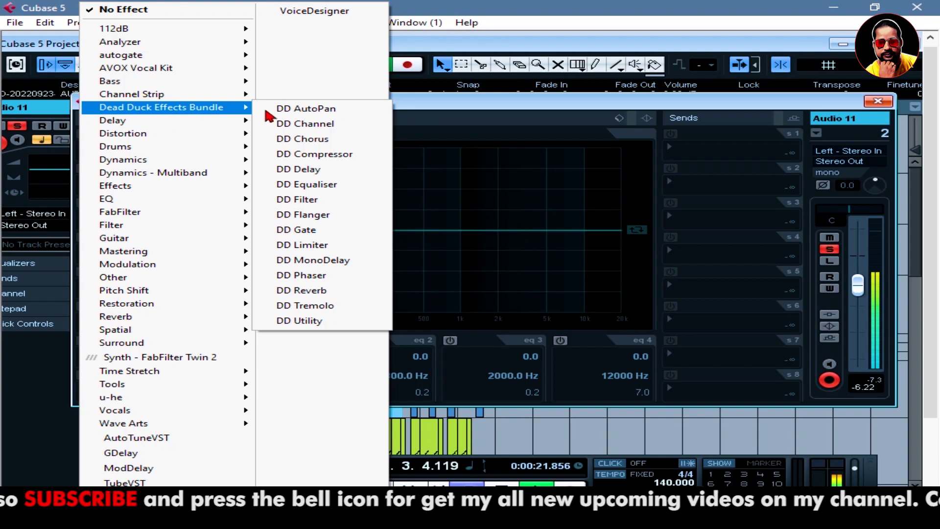
{"action": "left_click", "coordinate": [316, 171]}
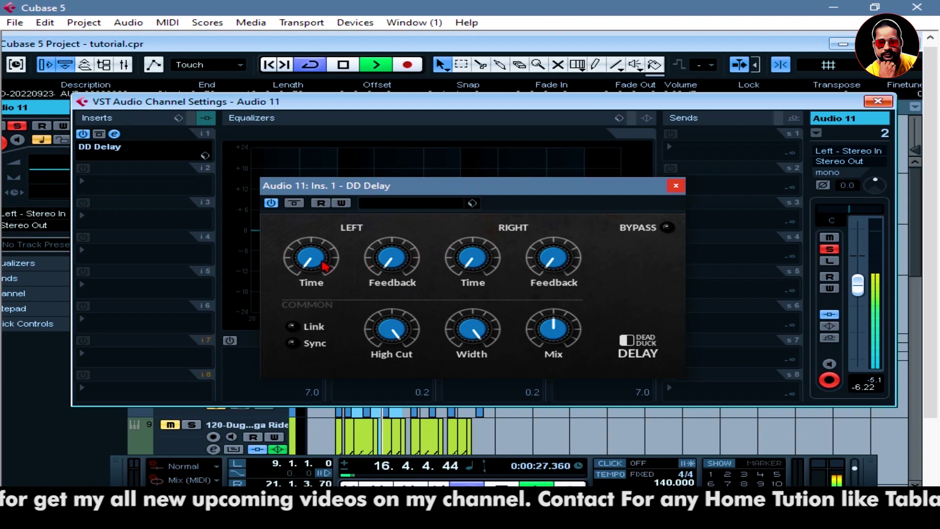
Step: Set DD Delay's left feedback to 40% and its left time to 288 ms
{"action": "left_click_drag", "start_coordinate": [310, 266], "coordinate": [309, 267]}
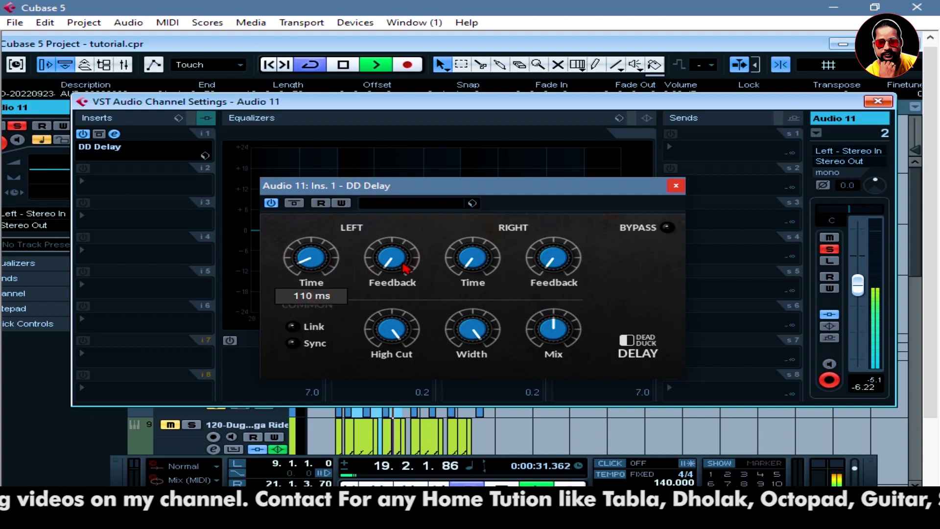
{"action": "left_click_drag", "start_coordinate": [408, 268], "coordinate": [402, 269]}
{"action": "scroll", "coordinate": [401, 268], "scroll_direction": "up", "scroll_amount": 2}
{"action": "scroll", "coordinate": [401, 268], "scroll_direction": "up", "scroll_amount": 2}
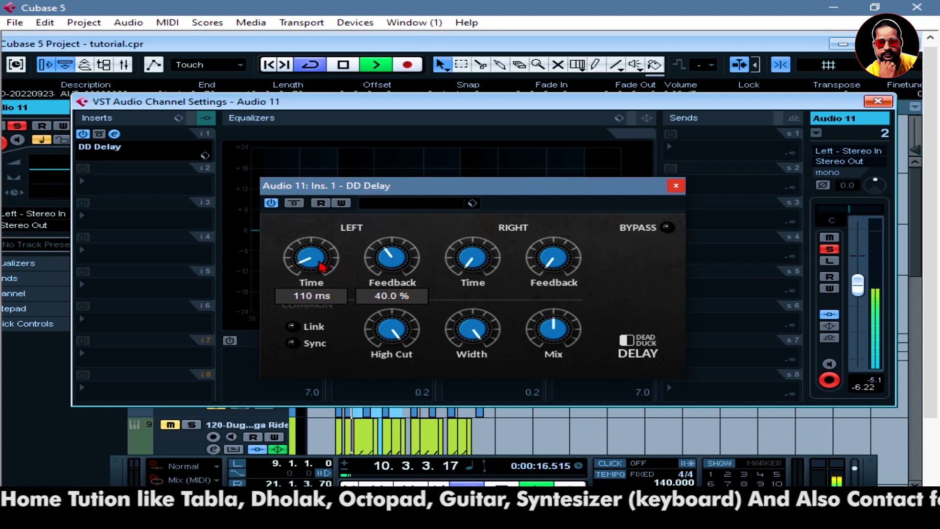
{"action": "scroll", "coordinate": [321, 265], "scroll_direction": "up", "scroll_amount": 3}
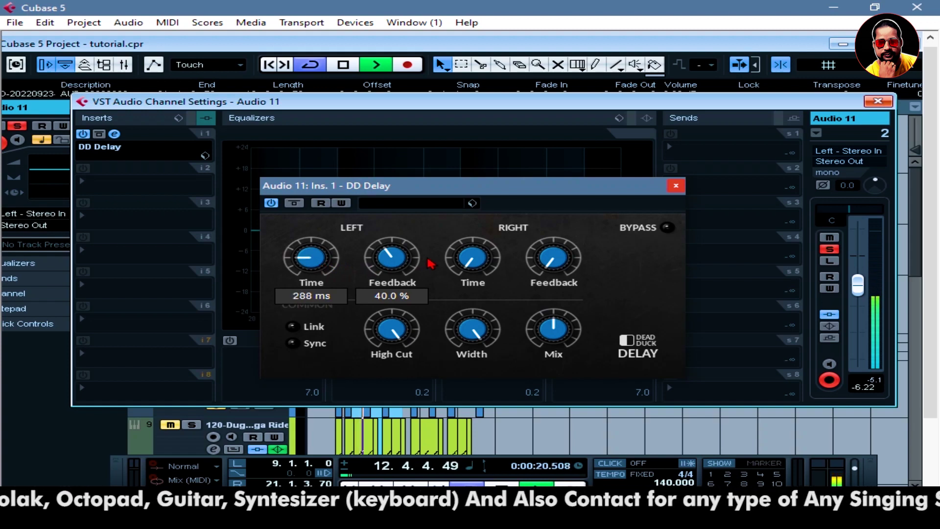
Step: Try the right delay time up to its maximum, bring it back to a low setting and slightly reduce the left feedback
{"action": "scroll", "coordinate": [470, 255], "scroll_direction": "up", "scroll_amount": 3}
{"action": "scroll", "coordinate": [470, 255], "scroll_direction": "up", "scroll_amount": 2}
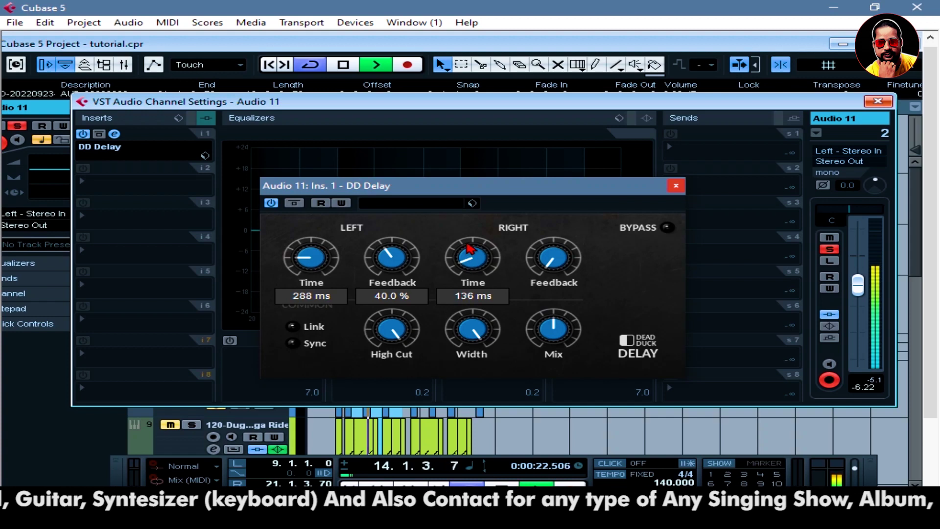
{"action": "scroll", "coordinate": [467, 255], "scroll_direction": "up", "scroll_amount": 3}
{"action": "scroll", "coordinate": [463, 254], "scroll_direction": "up", "scroll_amount": 5}
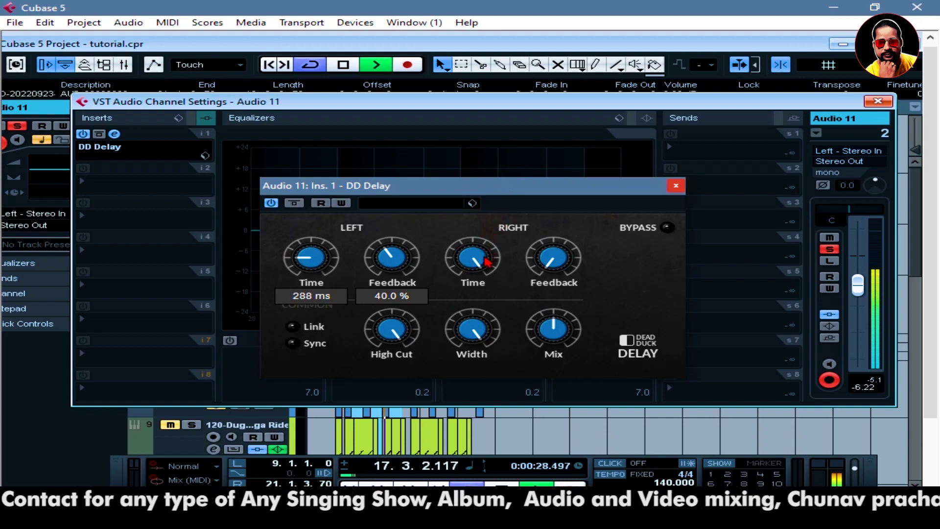
{"action": "scroll", "coordinate": [472, 260], "scroll_direction": "down", "scroll_amount": 6}
{"action": "scroll", "coordinate": [474, 264], "scroll_direction": "down", "scroll_amount": 5}
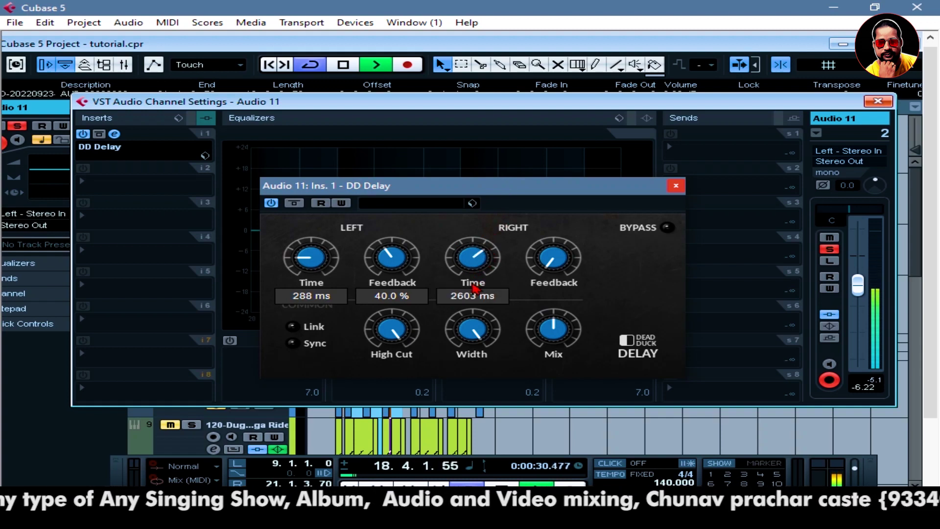
{"action": "scroll", "coordinate": [472, 338], "scroll_direction": "up", "scroll_amount": 1}
{"action": "scroll", "coordinate": [389, 262], "scroll_direction": "down", "scroll_amount": 4}
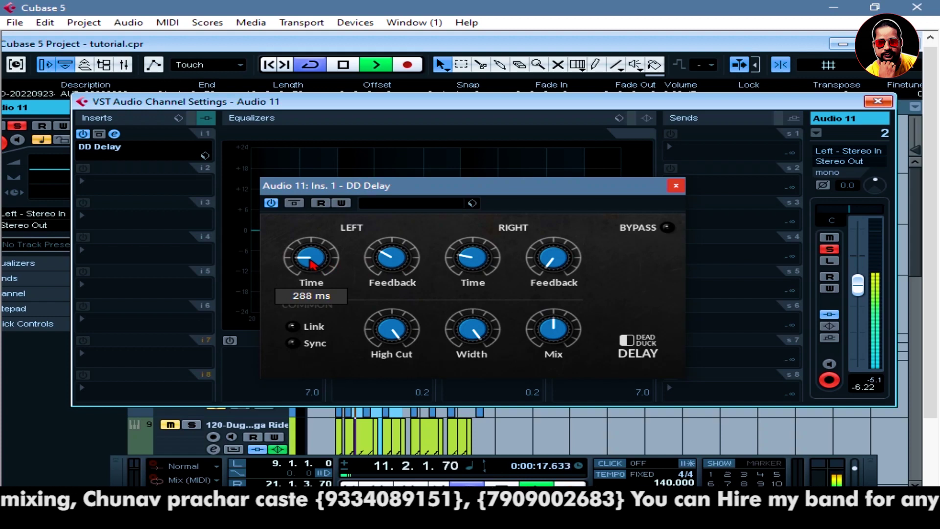
Step: Raise the left delay time to 603 ms and lower the left feedback to about 22%
{"action": "scroll", "coordinate": [309, 262], "scroll_direction": "up", "scroll_amount": 2}
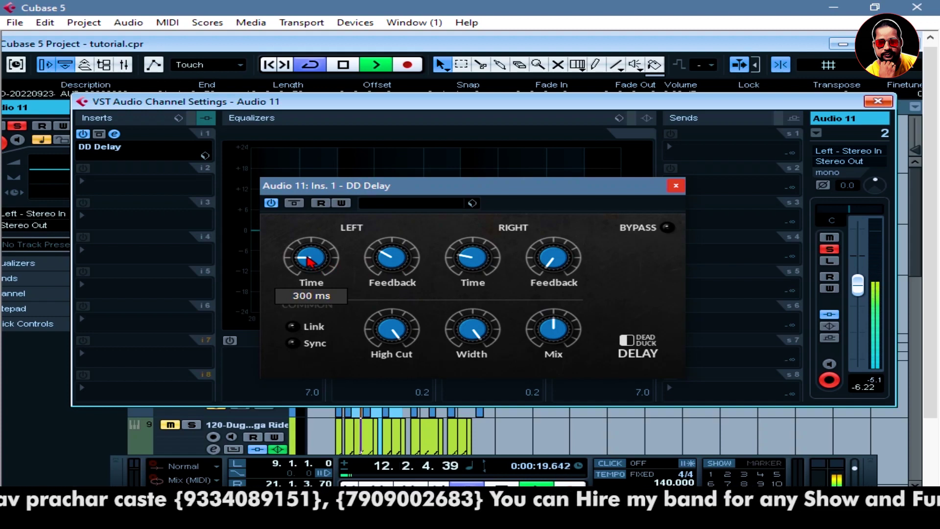
{"action": "scroll", "coordinate": [310, 261], "scroll_direction": "up", "scroll_amount": 10}
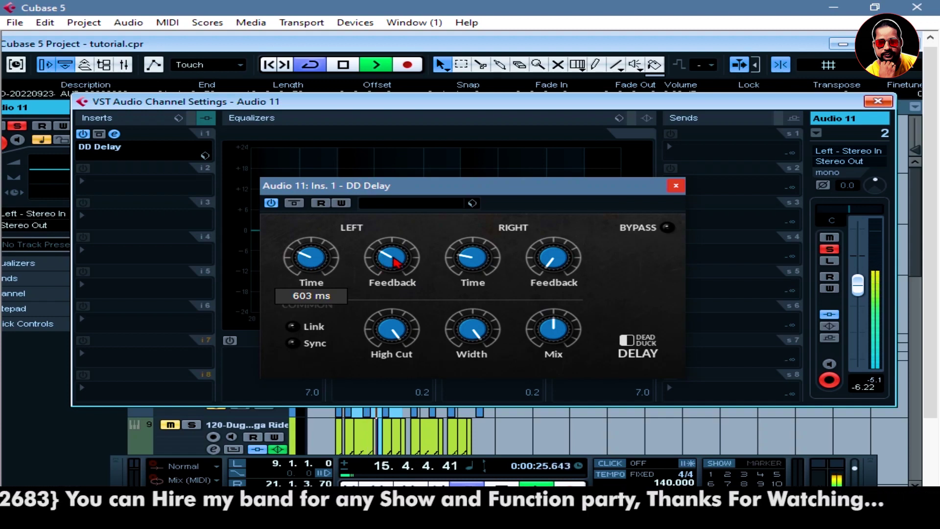
{"action": "scroll", "coordinate": [390, 260], "scroll_direction": "down", "scroll_amount": 5}
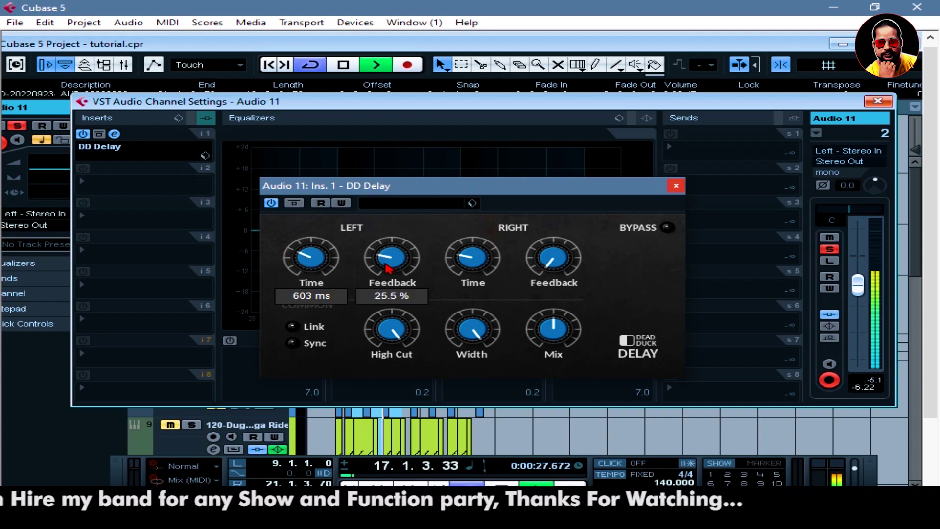
{"action": "scroll", "coordinate": [386, 268], "scroll_direction": "down", "scroll_amount": 3}
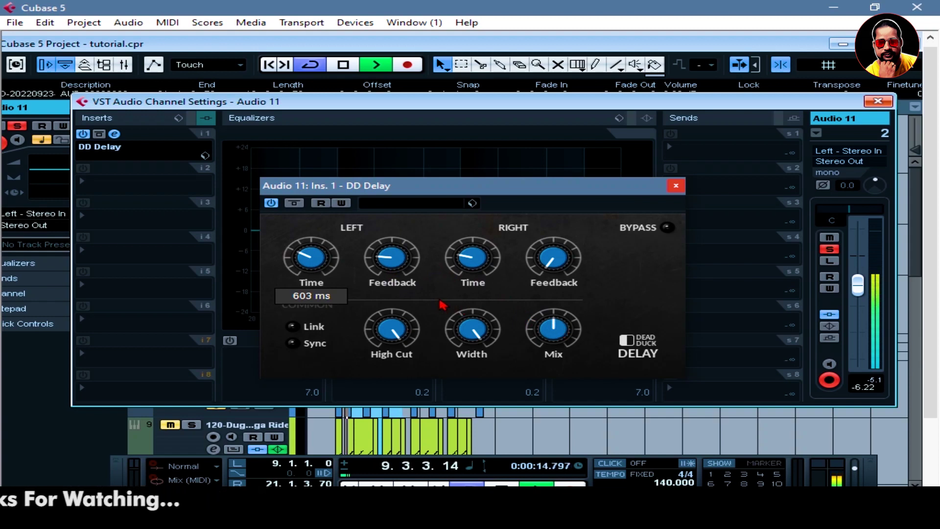
Step: Shorten the left delay time and raise the right feedback to 24%
{"action": "left_click_drag", "start_coordinate": [309, 258], "coordinate": [313, 279]}
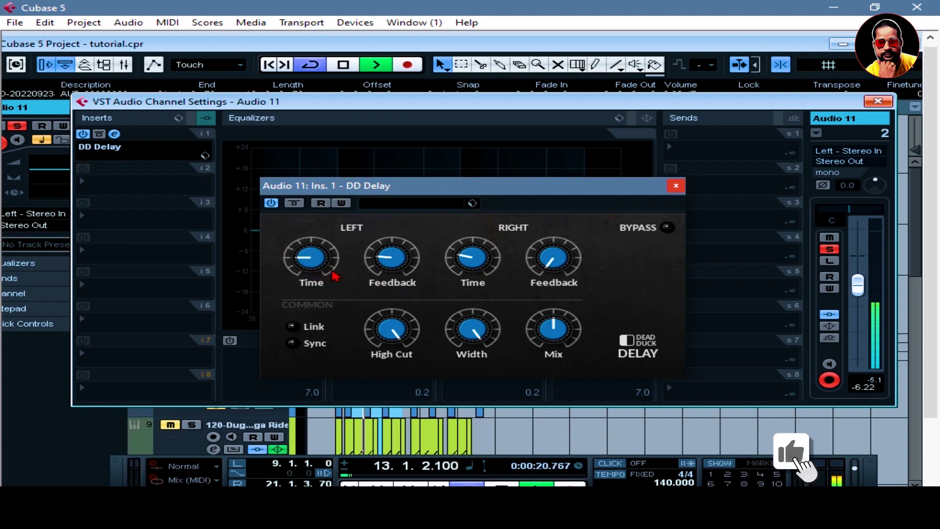
{"action": "left_click", "coordinate": [385, 267]}
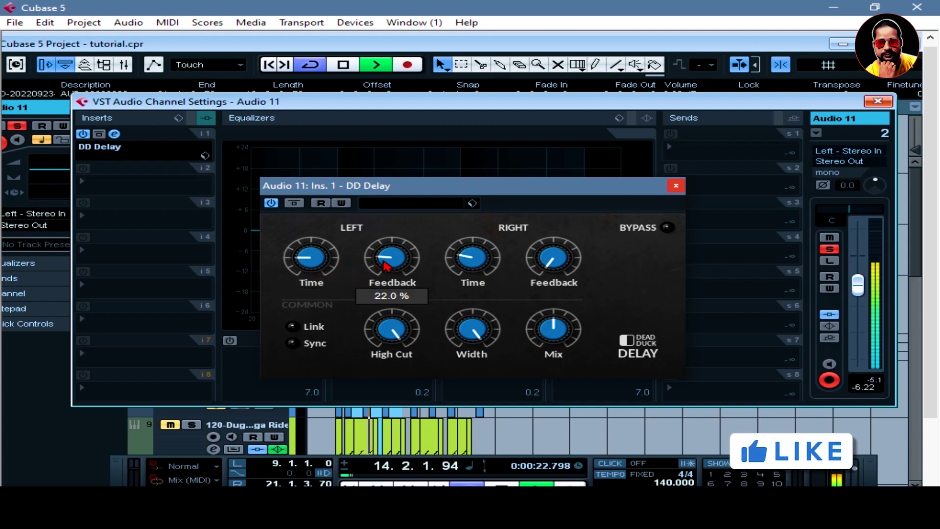
{"action": "left_click", "coordinate": [538, 247]}
{"action": "left_click_drag", "start_coordinate": [539, 247], "coordinate": [528, 212]}
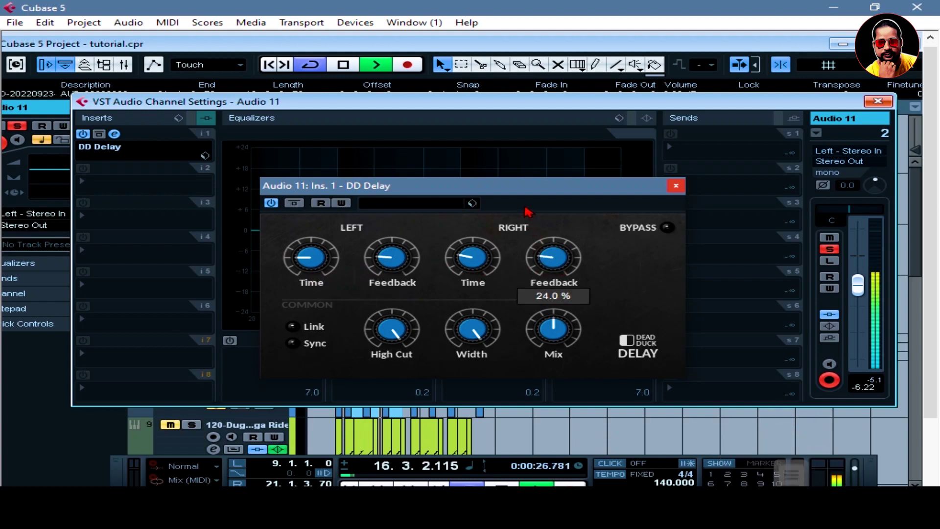
Step: Slightly reduce the right delay time and the left feedback, and resume playback to listen to the echo
{"action": "left_click_drag", "start_coordinate": [467, 260], "coordinate": [469, 269]}
{"action": "left_click_drag", "start_coordinate": [393, 262], "coordinate": [392, 268]}
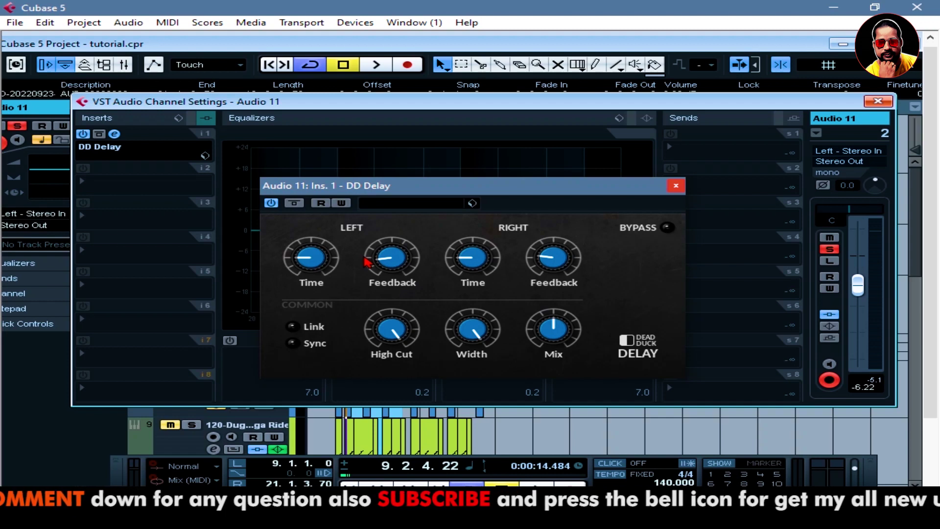
{"action": "key", "text": "space"}
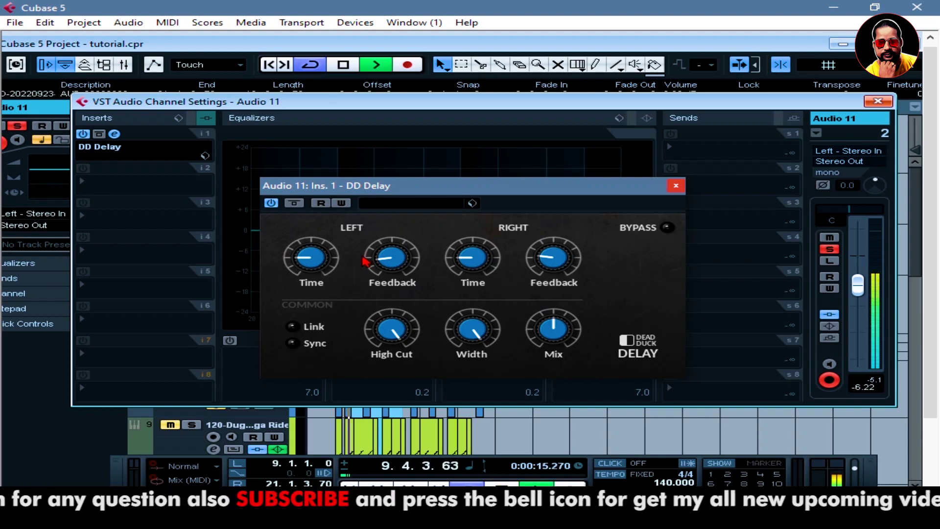
Step: Shorten the left delay time while raising its feedback, and reduce the delay mix below 30%
{"action": "mouse_move", "coordinate": [316, 264]}
{"action": "left_mouse_down"}
{"action": "mouse_move", "coordinate": [308, 269]}
{"action": "mouse_move", "coordinate": [305, 256]}
{"action": "left_mouse_up"}
{"action": "left_click_drag", "start_coordinate": [378, 255], "coordinate": [380, 248]}
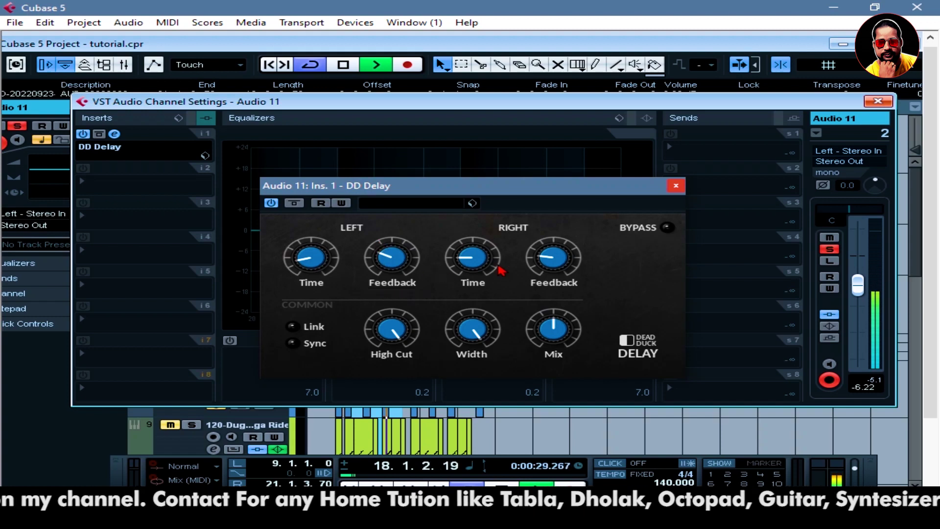
{"action": "left_click_drag", "start_coordinate": [560, 329], "coordinate": [549, 348]}
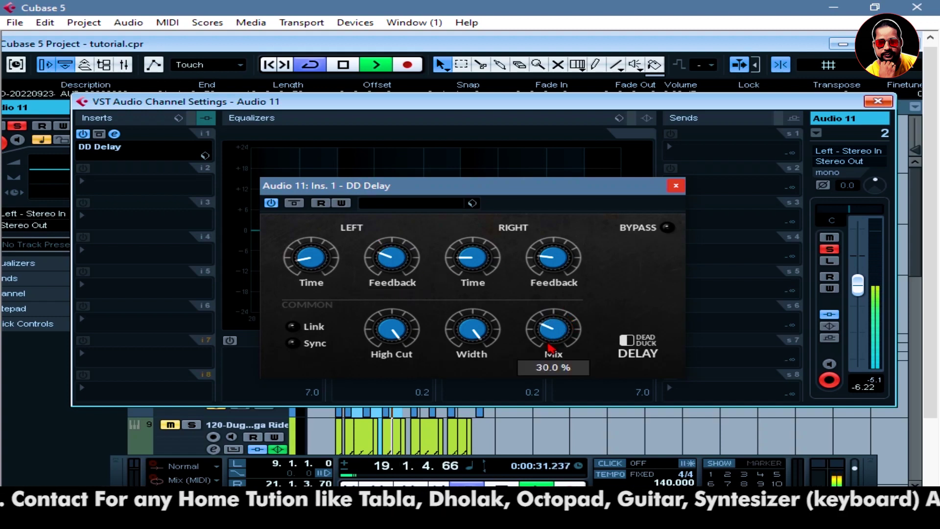
{"action": "mouse_move", "coordinate": [549, 347]}
{"action": "left_mouse_down"}
{"action": "mouse_move", "coordinate": [554, 360]}
{"action": "mouse_move", "coordinate": [550, 339]}
{"action": "left_mouse_up"}
Step: Lengthen the left delay time slightly and raise the left feedback to about the middle of its range
{"action": "left_click_drag", "start_coordinate": [305, 267], "coordinate": [303, 267]}
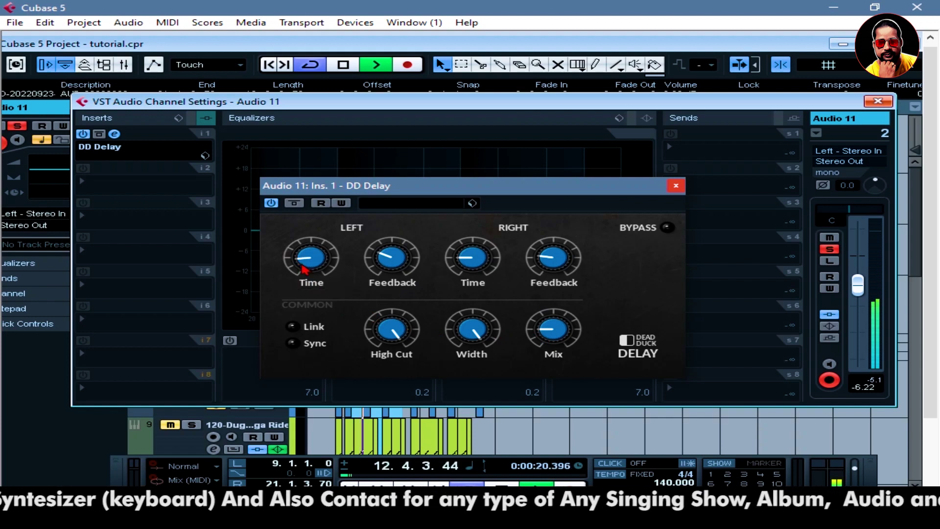
{"action": "left_click_drag", "start_coordinate": [399, 265], "coordinate": [397, 250]}
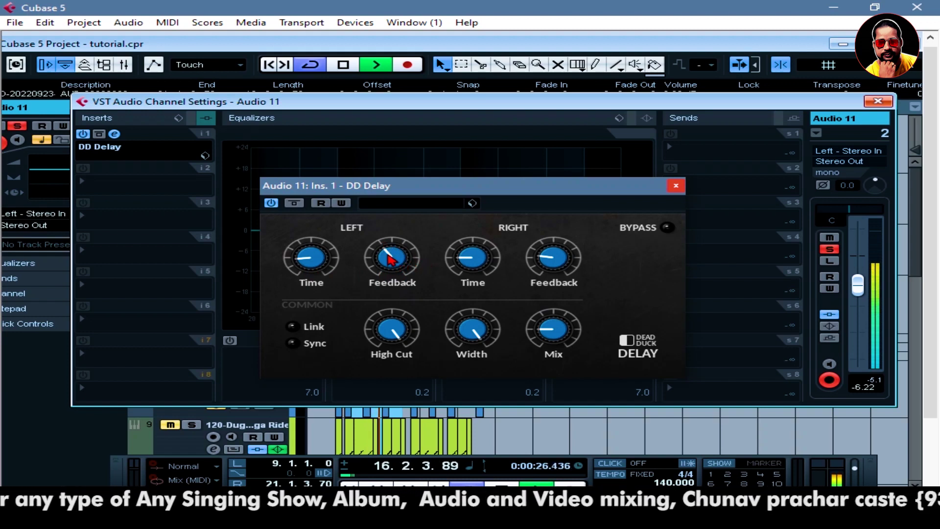
{"action": "left_click_drag", "start_coordinate": [391, 258], "coordinate": [394, 242]}
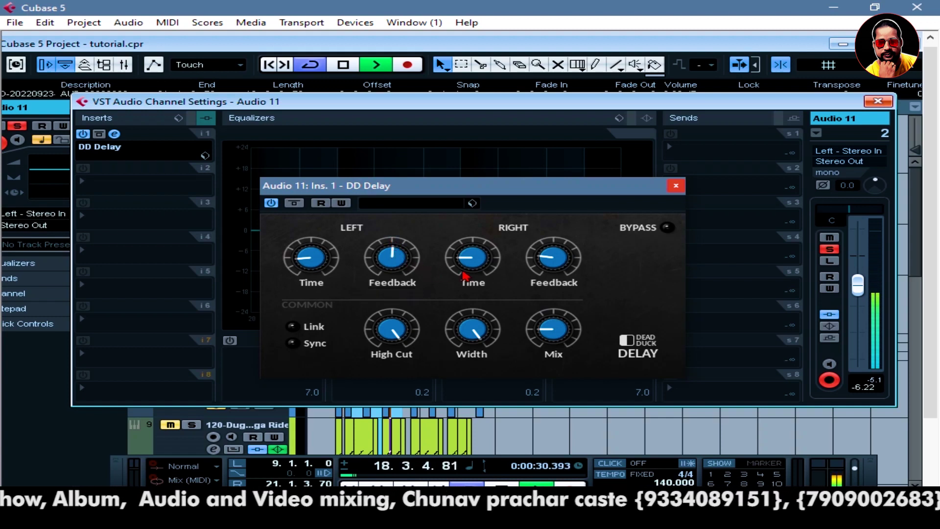
Step: Increase the right channel's delay time and feedback, and reduce the delay mix below 17%
{"action": "left_click_drag", "start_coordinate": [468, 268], "coordinate": [473, 237]}
{"action": "left_click_drag", "start_coordinate": [554, 262], "coordinate": [552, 242]}
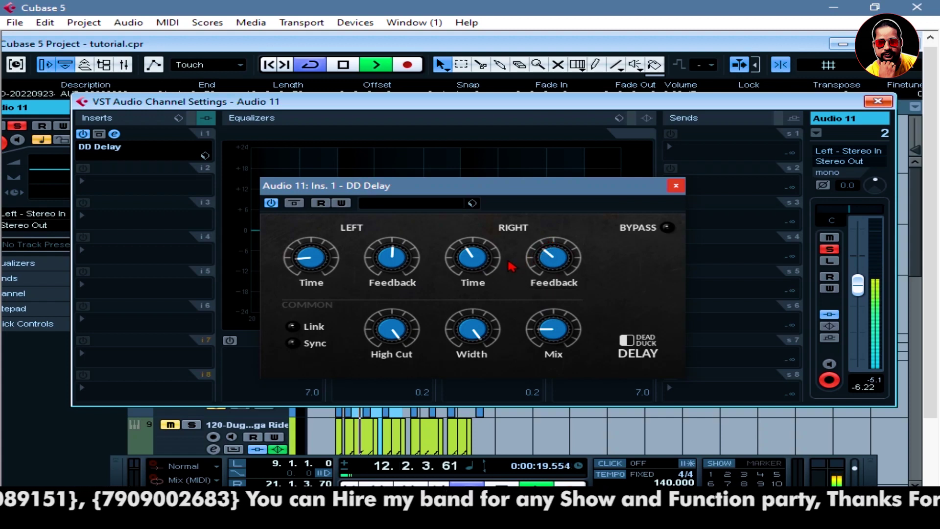
{"action": "left_click_drag", "start_coordinate": [547, 335], "coordinate": [548, 341]}
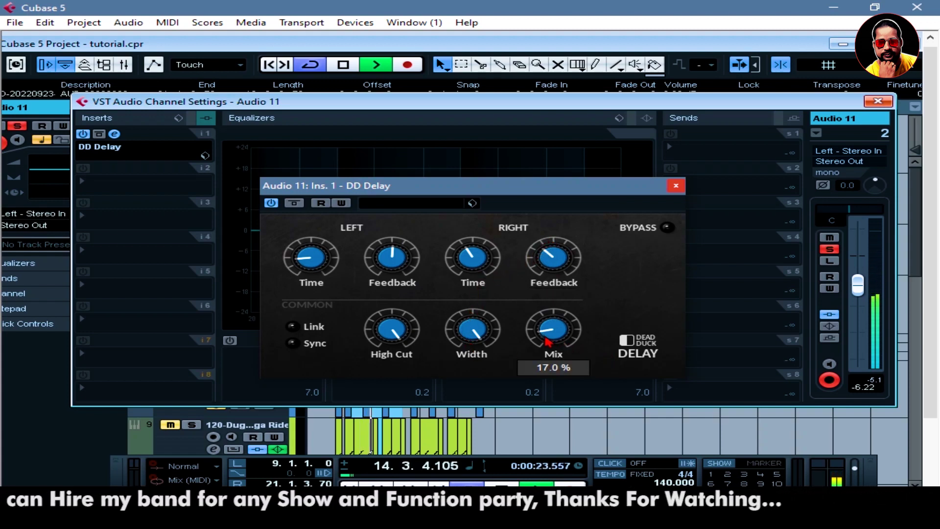
{"action": "left_click_drag", "start_coordinate": [548, 341], "coordinate": [551, 350]}
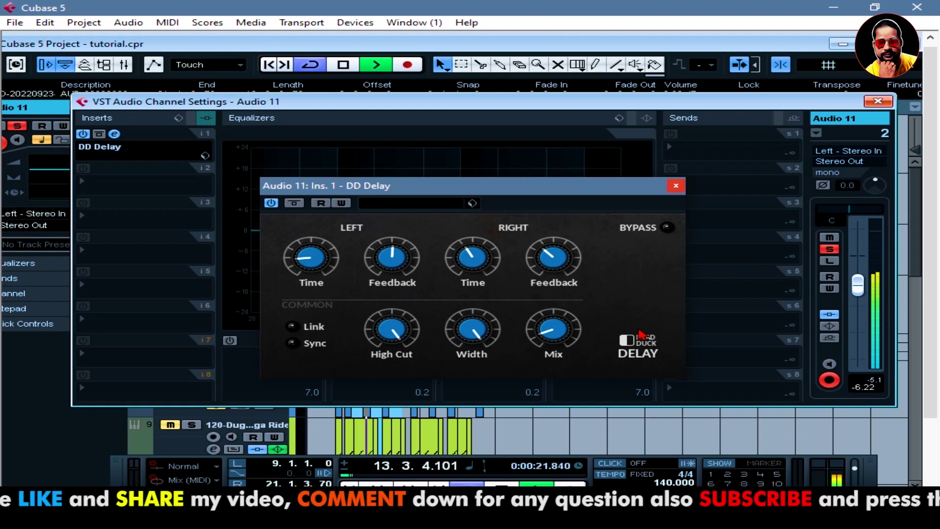
Step: Try a high left feedback, bring it back to slightly below the middle of its range, and stop playback
{"action": "left_click_drag", "start_coordinate": [391, 255], "coordinate": [391, 252]}
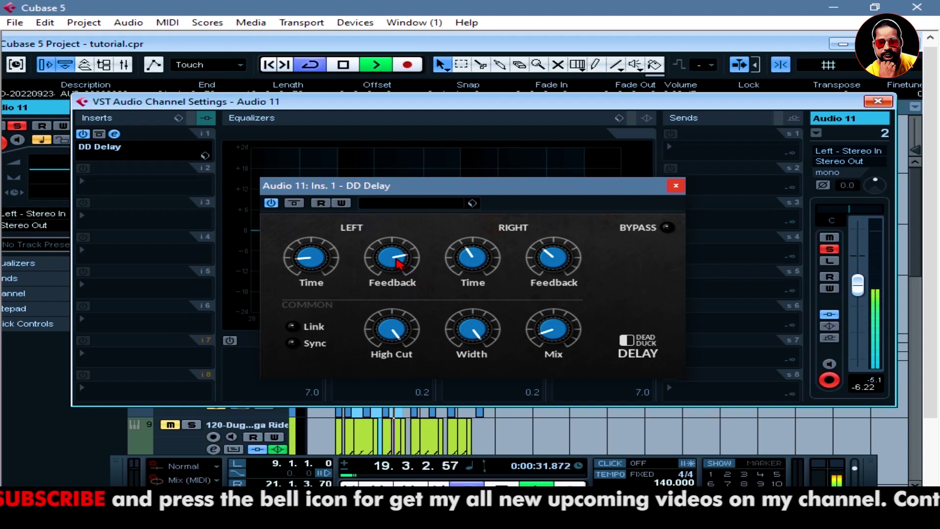
{"action": "left_click_drag", "start_coordinate": [397, 263], "coordinate": [383, 295]}
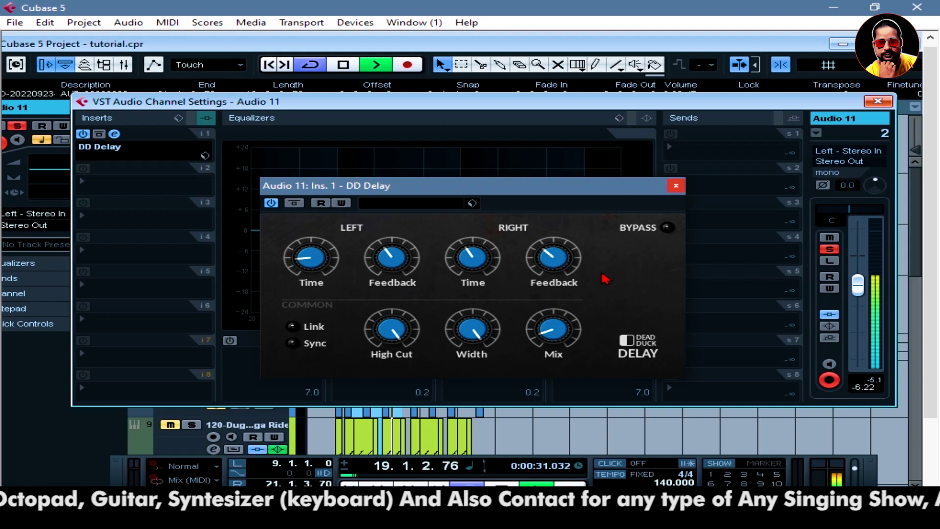
{"action": "key", "text": "space"}
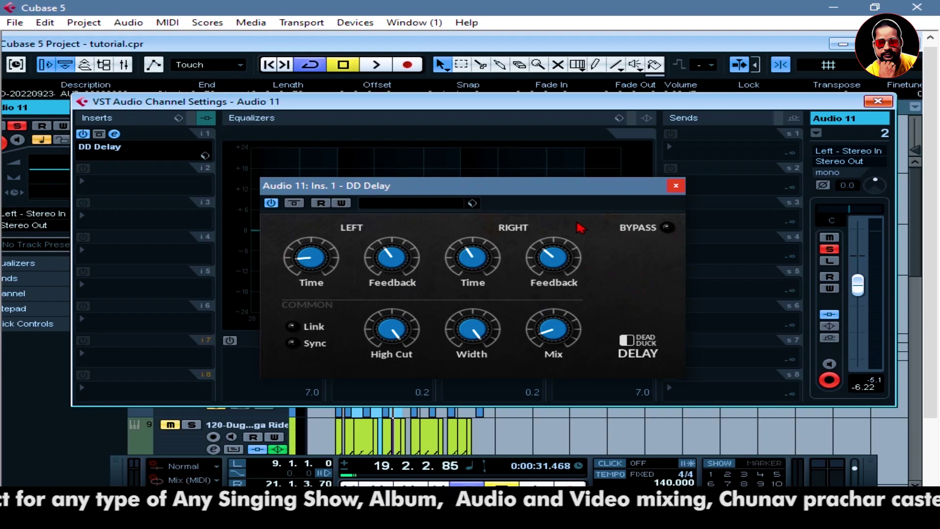
Step: Deactivate all solos, mute the AGML2x86 13 track, and play the vocal with its delay in the full mix
{"action": "left_click", "coordinate": [877, 101]}
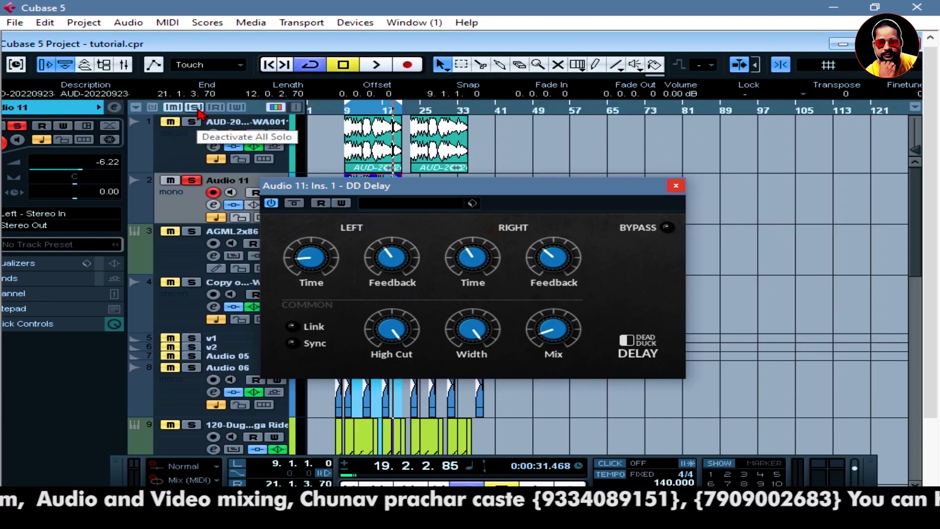
{"action": "left_click", "coordinate": [195, 109]}
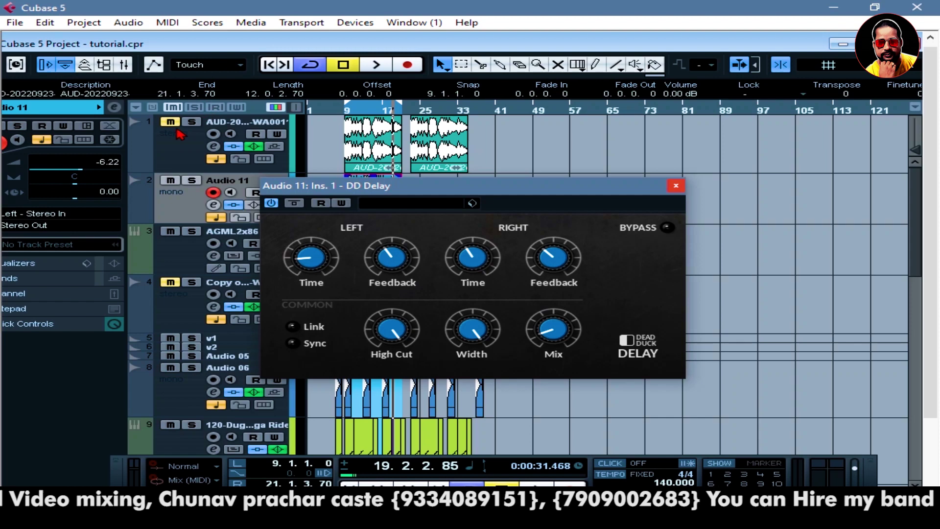
{"action": "left_click", "coordinate": [167, 233]}
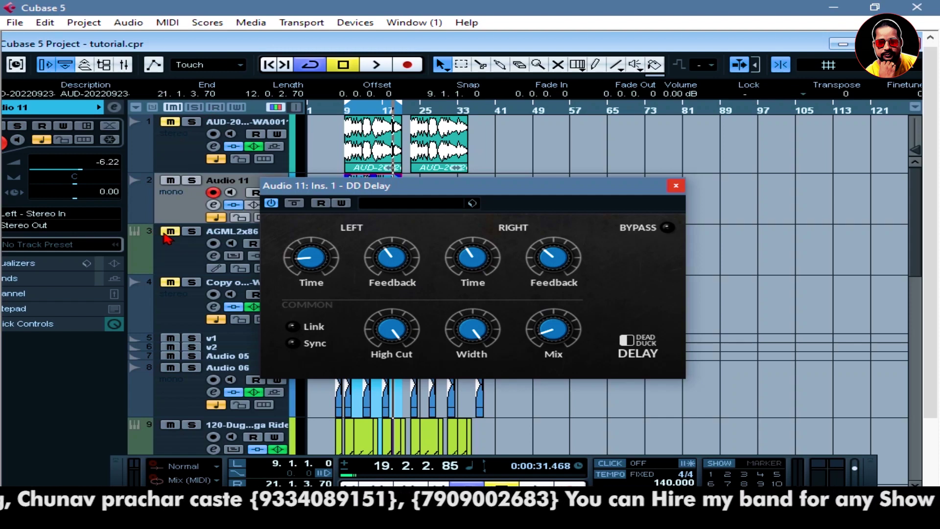
{"action": "key", "text": "space"}
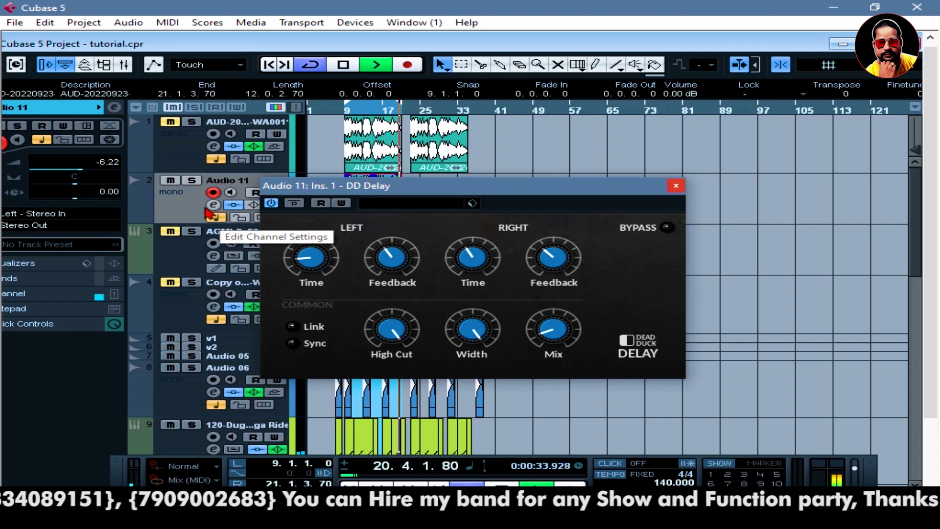
{"action": "left_click_drag", "start_coordinate": [556, 192], "coordinate": [827, 159]}
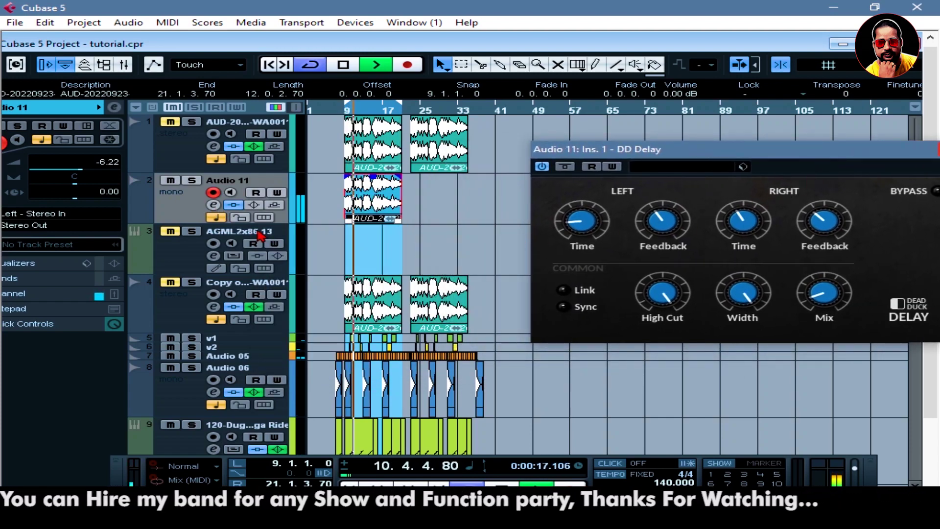
Step: Try the Audio 11 volume at -2.75 during playback, lower it to -6.89, and stop playback
{"action": "left_click_drag", "start_coordinate": [83, 176], "coordinate": [93, 176]}
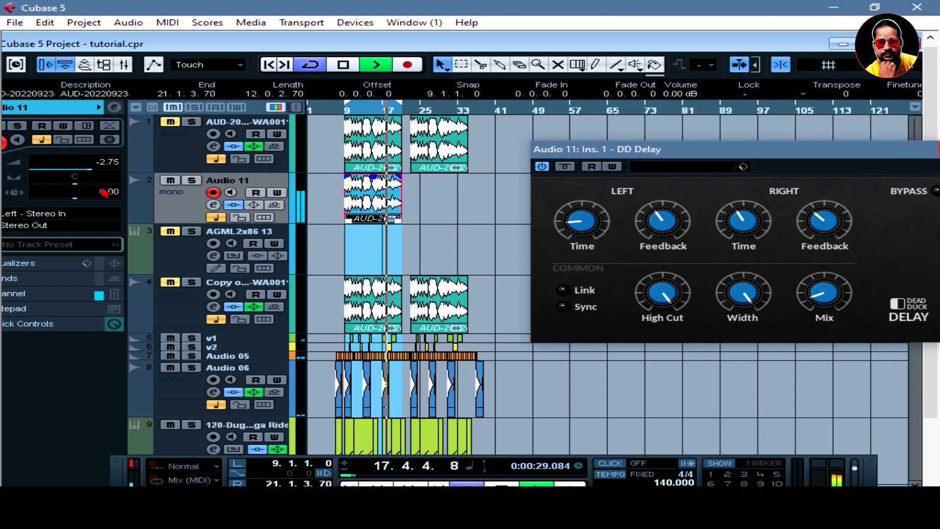
{"action": "left_click_drag", "start_coordinate": [91, 174], "coordinate": [80, 177]}
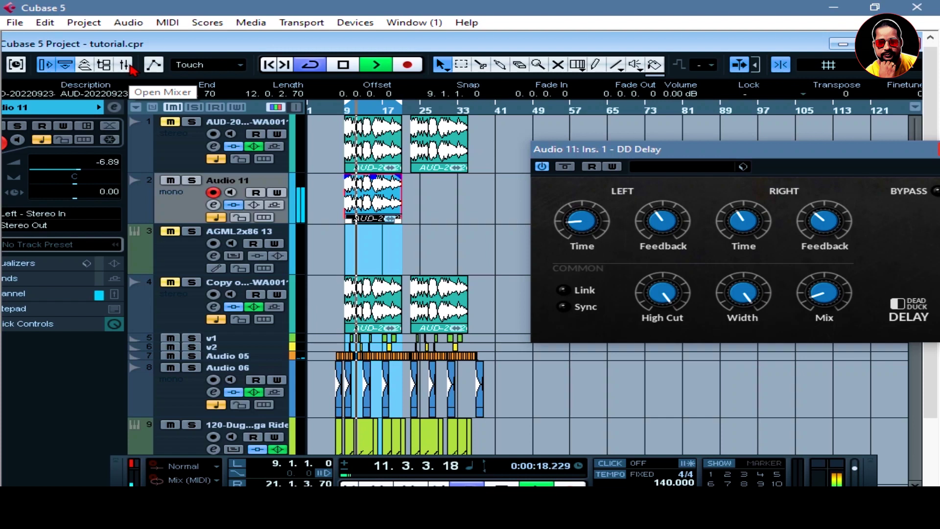
{"action": "key", "text": "space"}
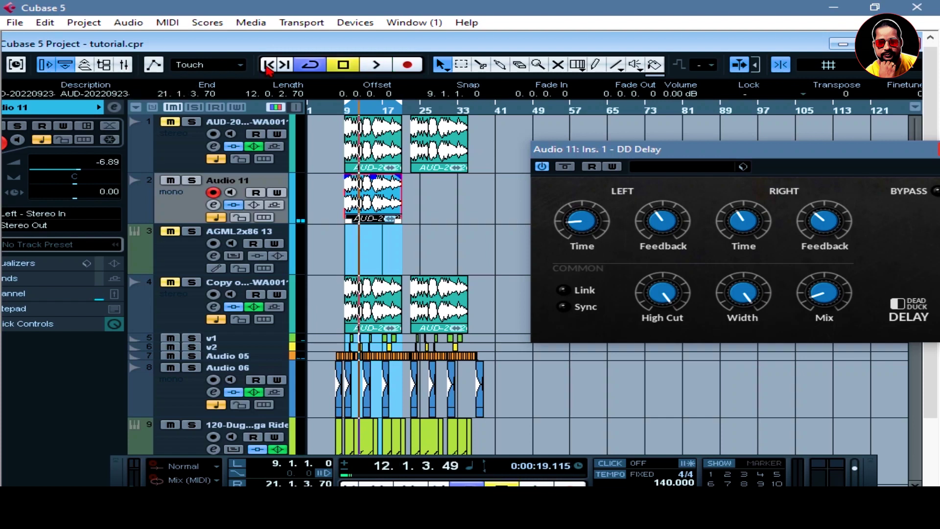
Step: Close the delay's window and switch off the DD Delay insert in the Audio 11 channel settings
{"action": "left_click_drag", "start_coordinate": [769, 156], "coordinate": [663, 153]}
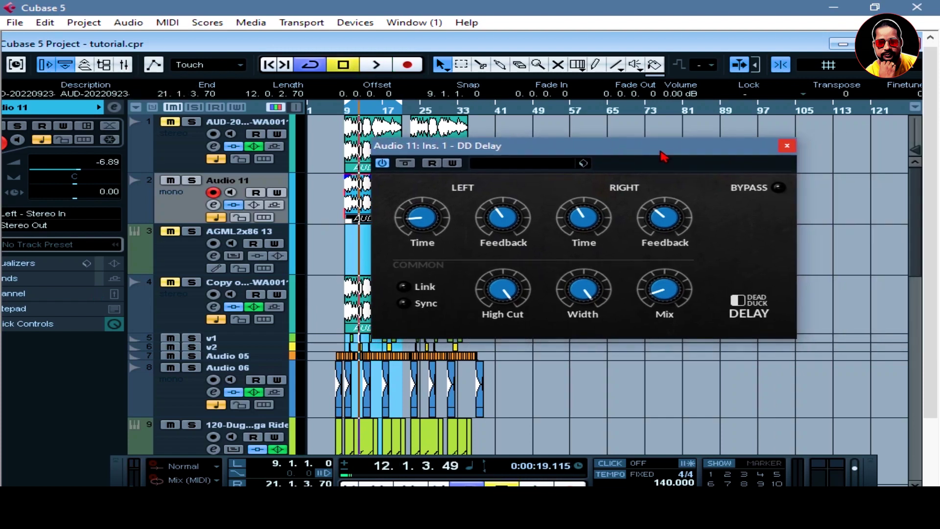
{"action": "left_click", "coordinate": [786, 147]}
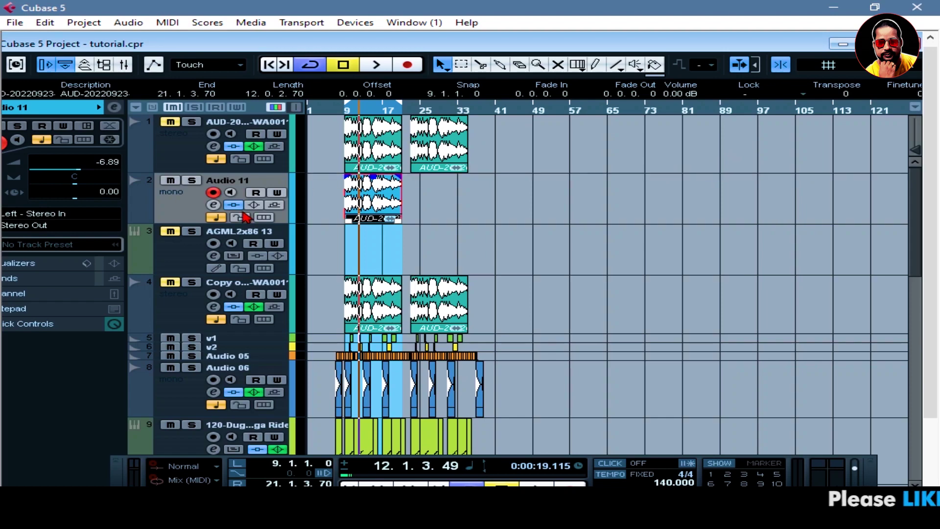
{"action": "left_click", "coordinate": [213, 204]}
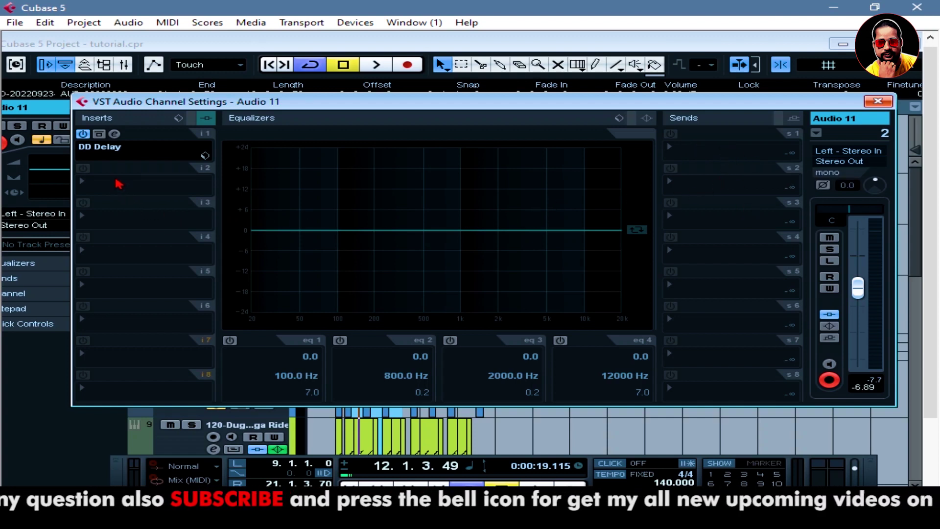
{"action": "left_click", "coordinate": [83, 135]}
{"action": "left_click", "coordinate": [878, 101]}
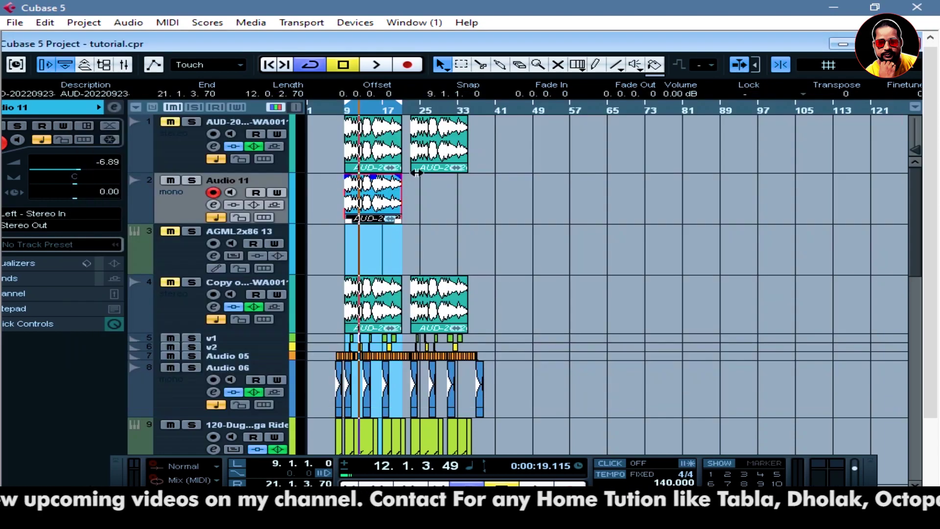
Step: Add an FX channel track with the DD Delay effect in mono configuration
{"action": "right_click", "coordinate": [172, 204]}
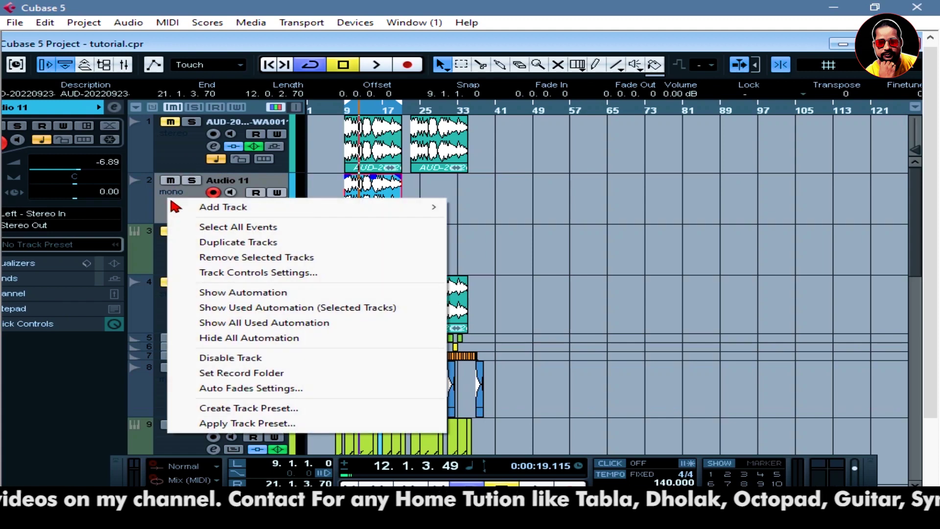
{"action": "mouse_move", "coordinate": [303, 212]}
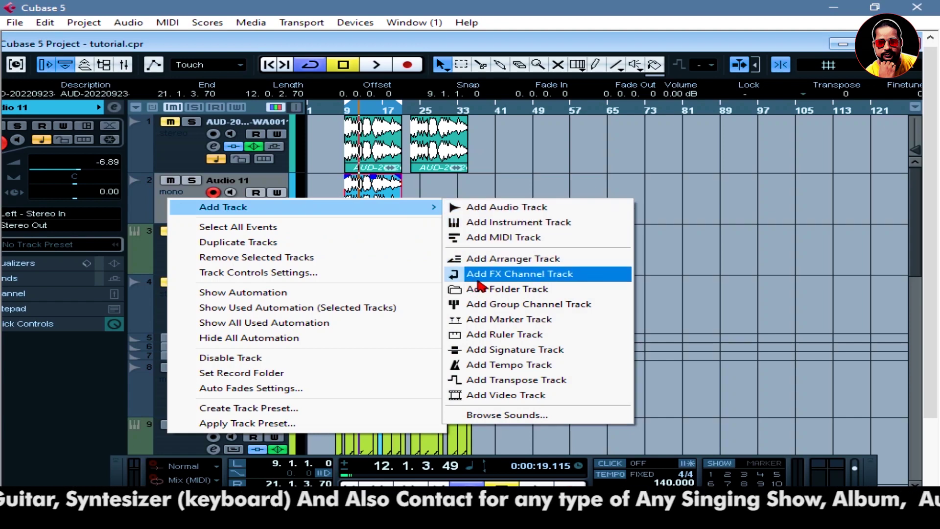
{"action": "left_click", "coordinate": [514, 280]}
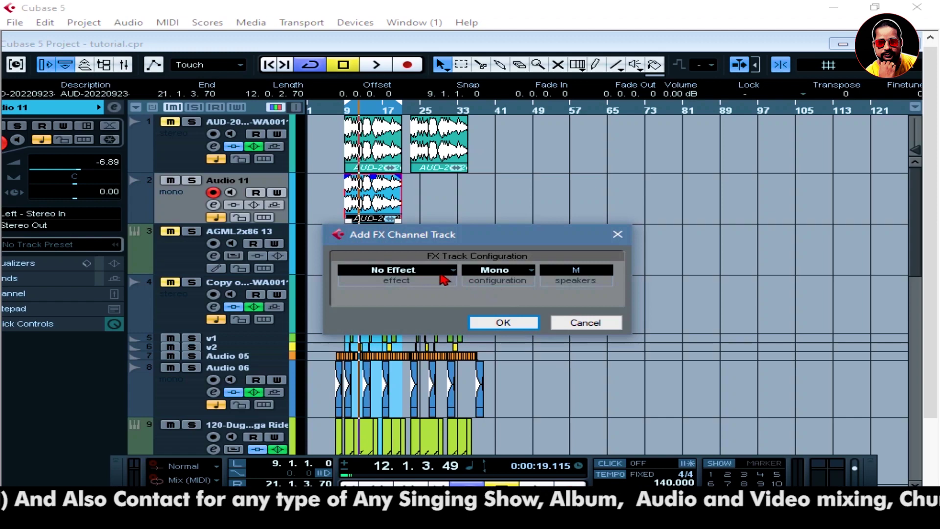
{"action": "left_click", "coordinate": [425, 275]}
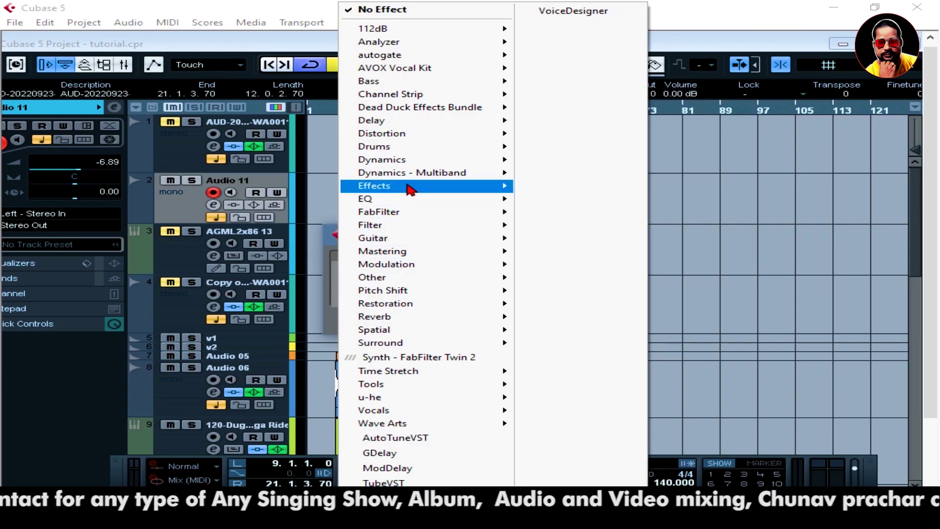
{"action": "mouse_move", "coordinate": [414, 107]}
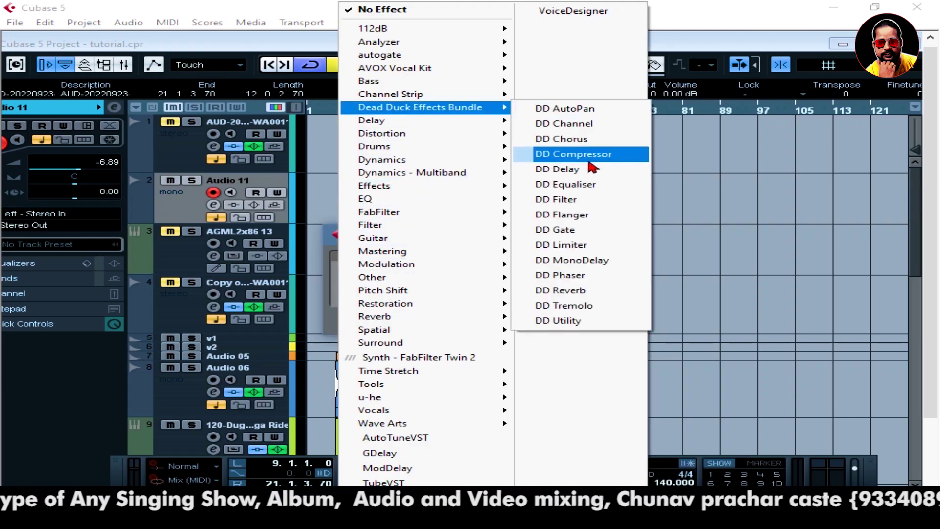
{"action": "left_click", "coordinate": [580, 176]}
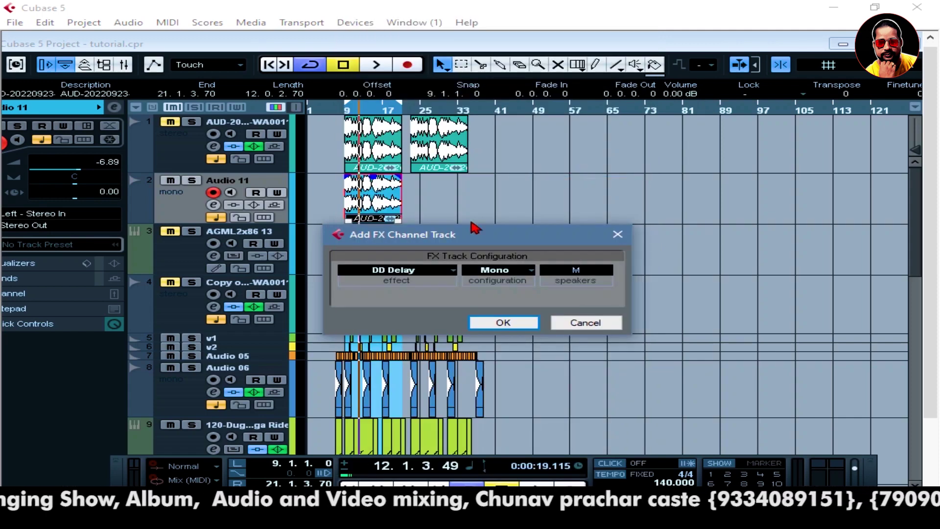
{"action": "left_click", "coordinate": [503, 323]}
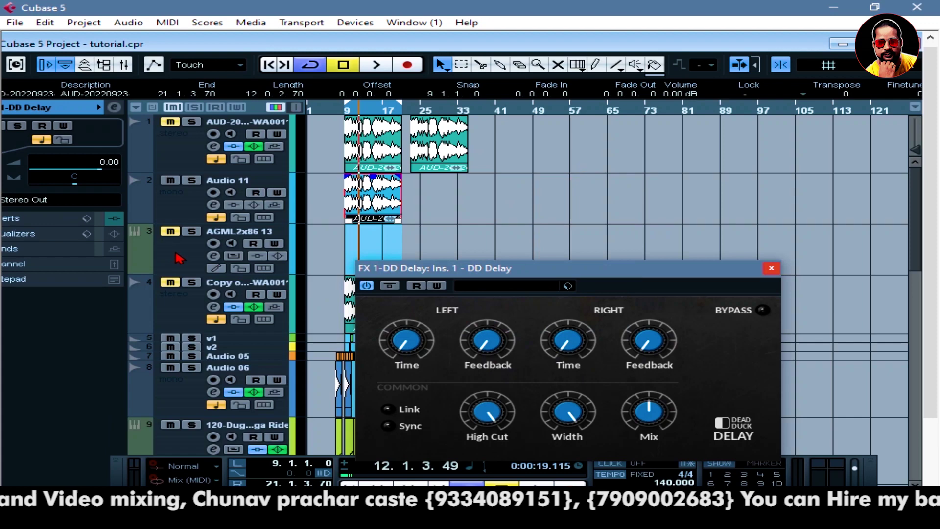
Step: Add a second mono FX channel track with the DD Reverb effect and close the DD Delay window
{"action": "right_click", "coordinate": [186, 205]}
{"action": "mouse_move", "coordinate": [252, 211]}
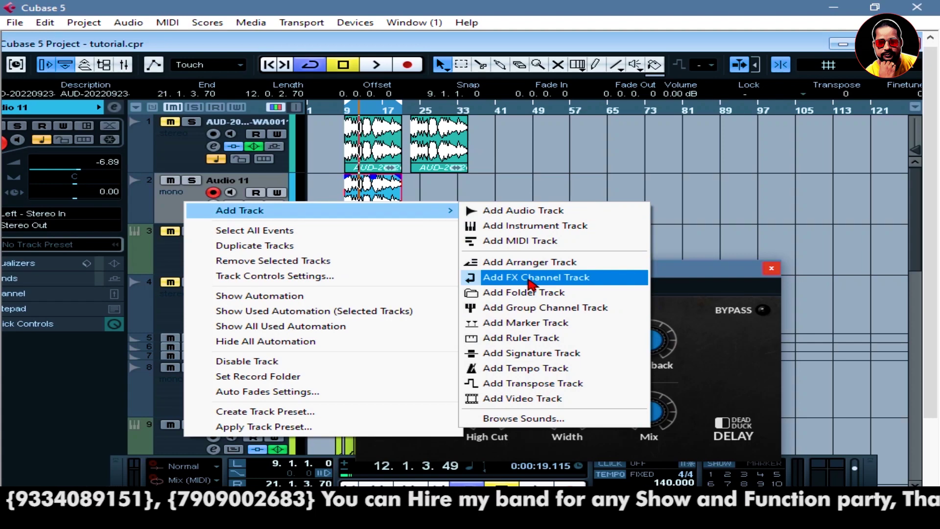
{"action": "left_click", "coordinate": [530, 280]}
{"action": "left_click", "coordinate": [414, 277]}
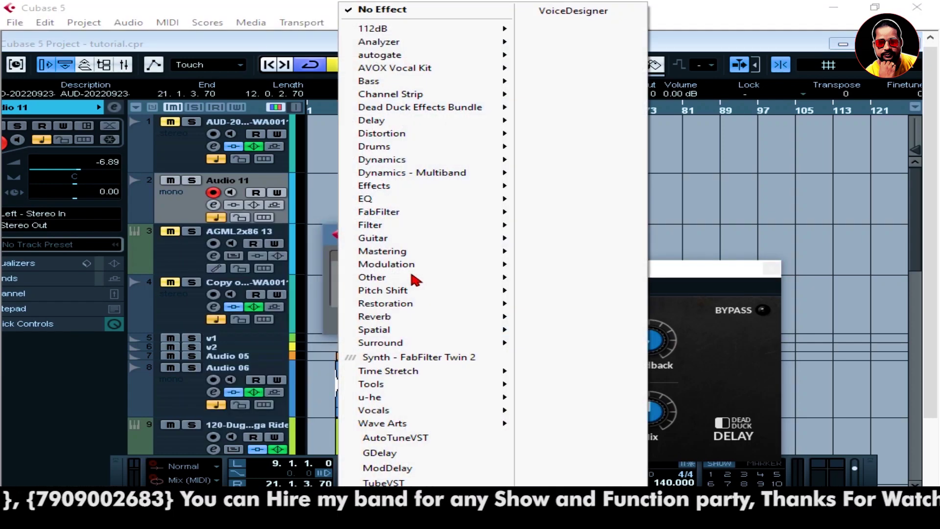
{"action": "mouse_move", "coordinate": [390, 123]}
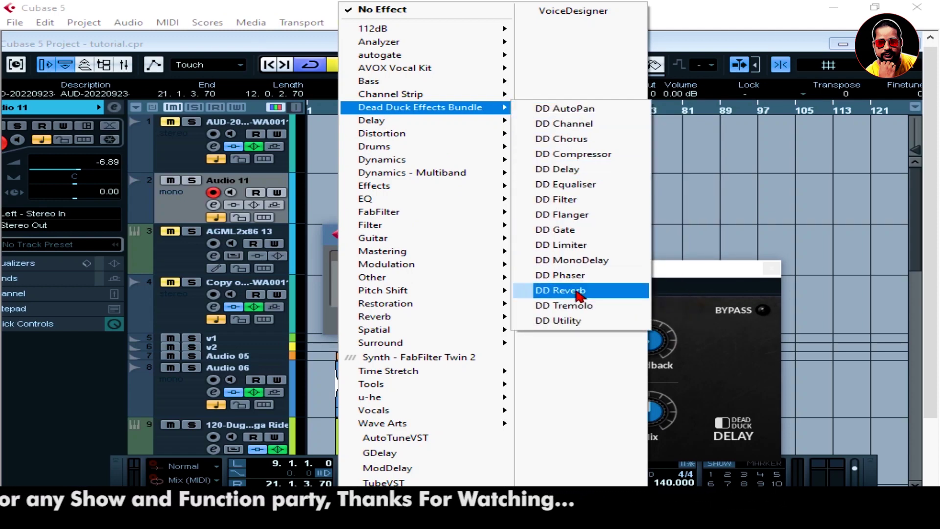
{"action": "left_click", "coordinate": [558, 290]}
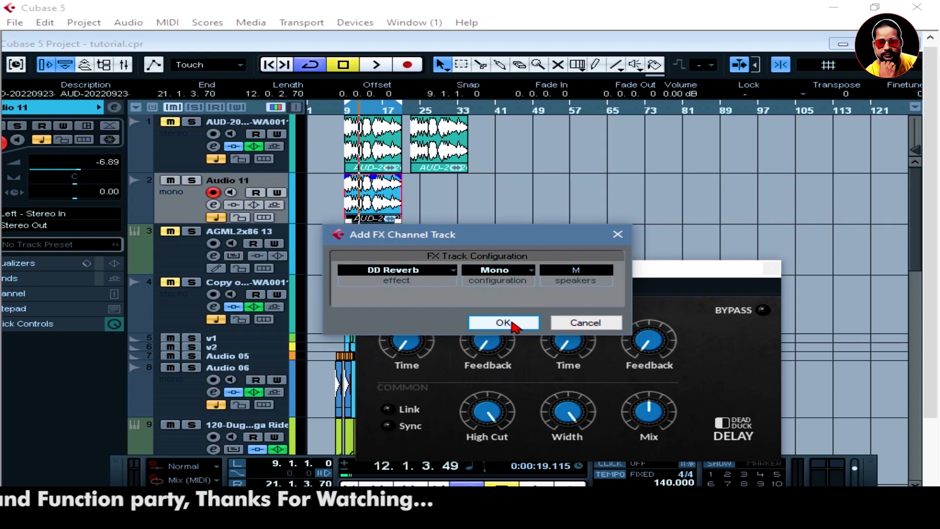
{"action": "left_click", "coordinate": [507, 321]}
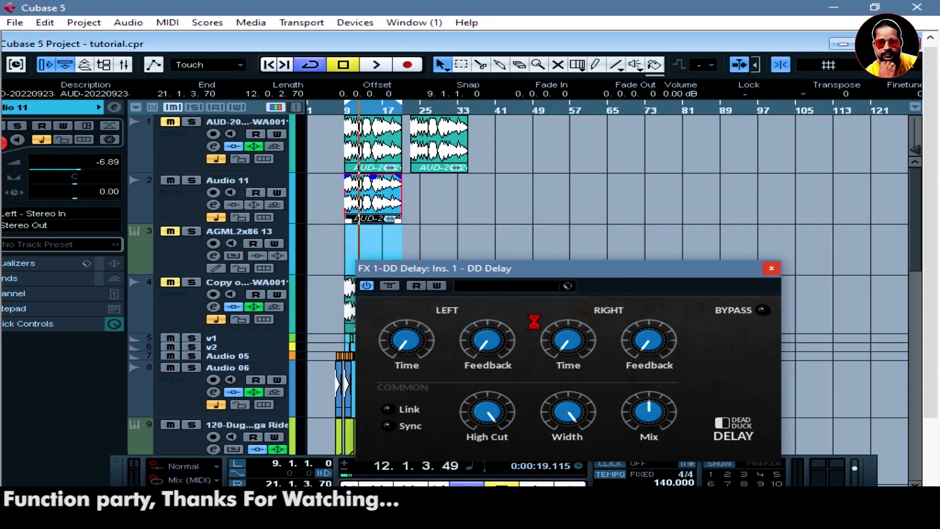
{"action": "left_click", "coordinate": [770, 269]}
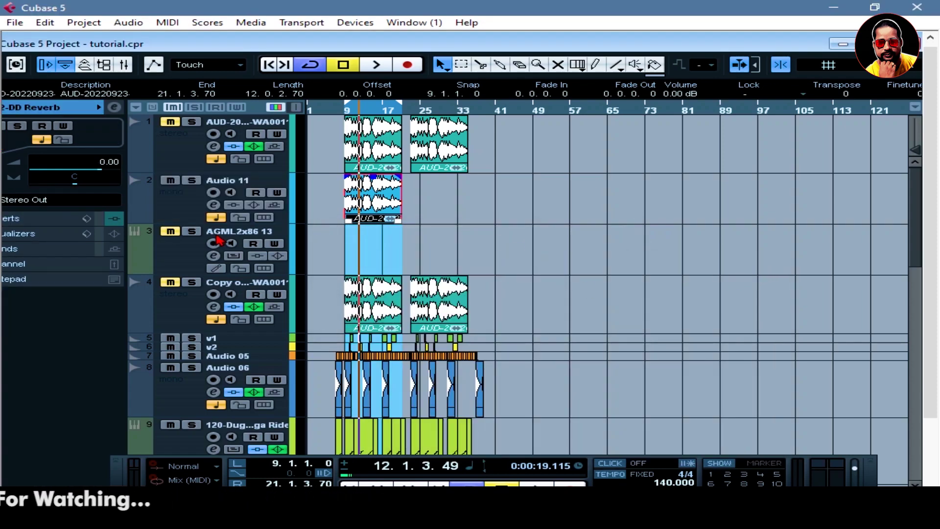
Step: Remove the DD Delay effect from the first insert slot of the Audio 11 channel
{"action": "left_click", "coordinate": [193, 201]}
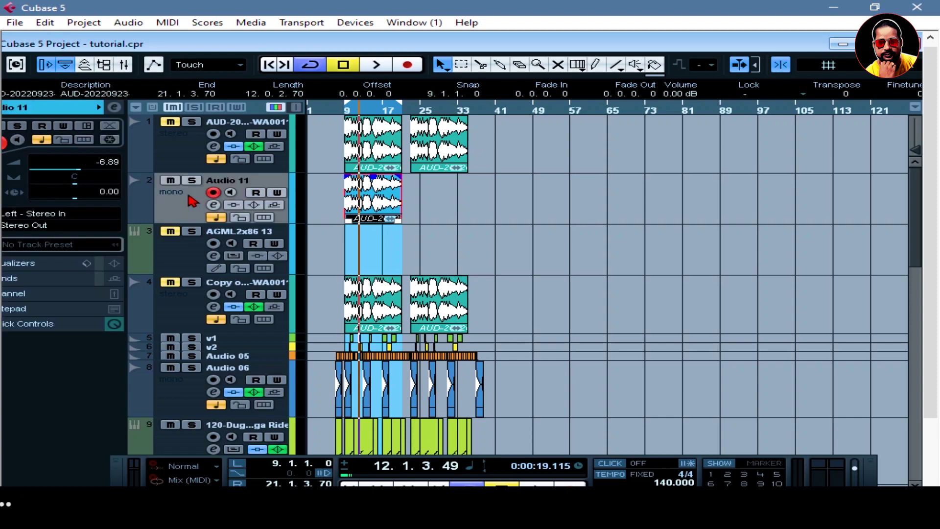
{"action": "left_click", "coordinate": [214, 205]}
{"action": "right_click", "coordinate": [120, 149]}
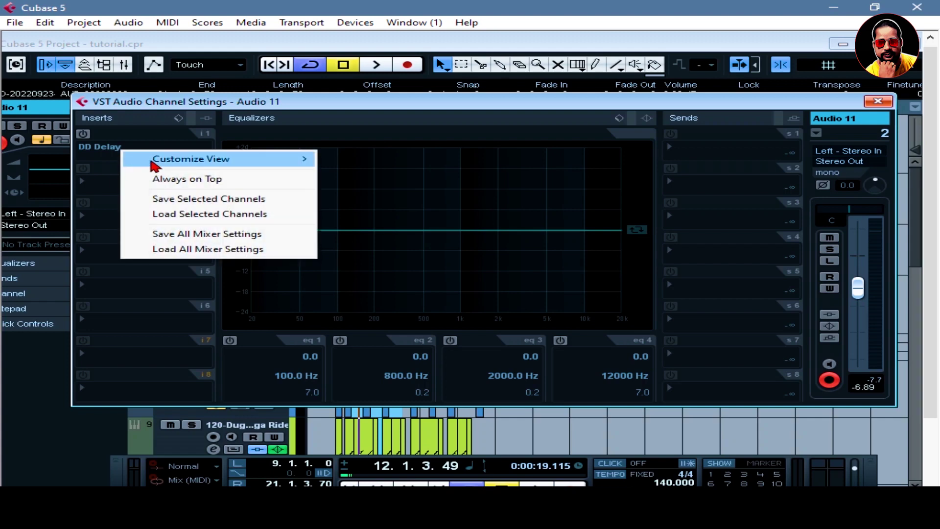
{"action": "left_click", "coordinate": [101, 146]}
{"action": "left_click", "coordinate": [104, 153]}
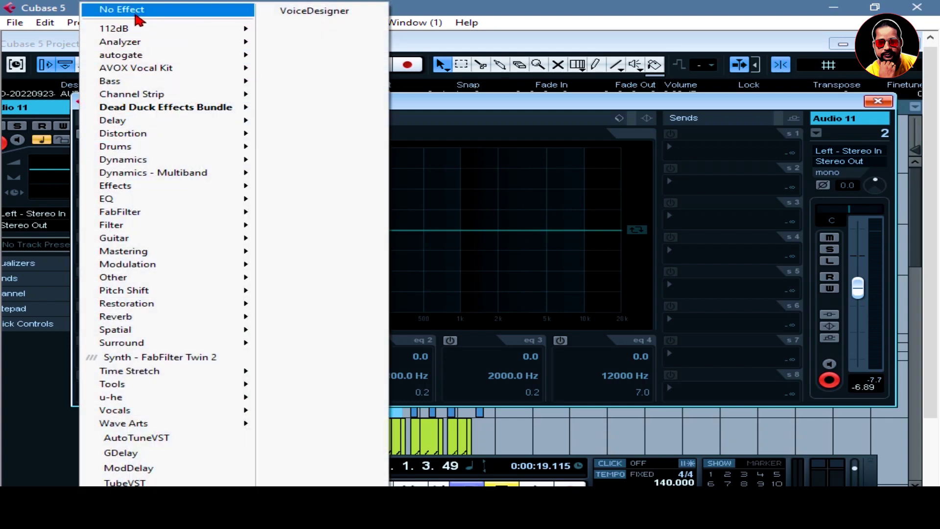
{"action": "left_click", "coordinate": [112, 9]}
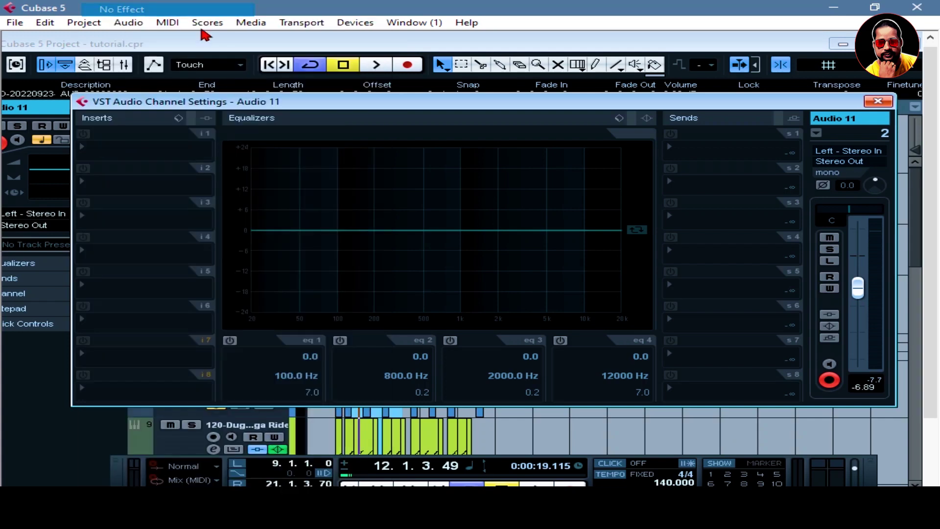
{"action": "left_click", "coordinate": [877, 102]}
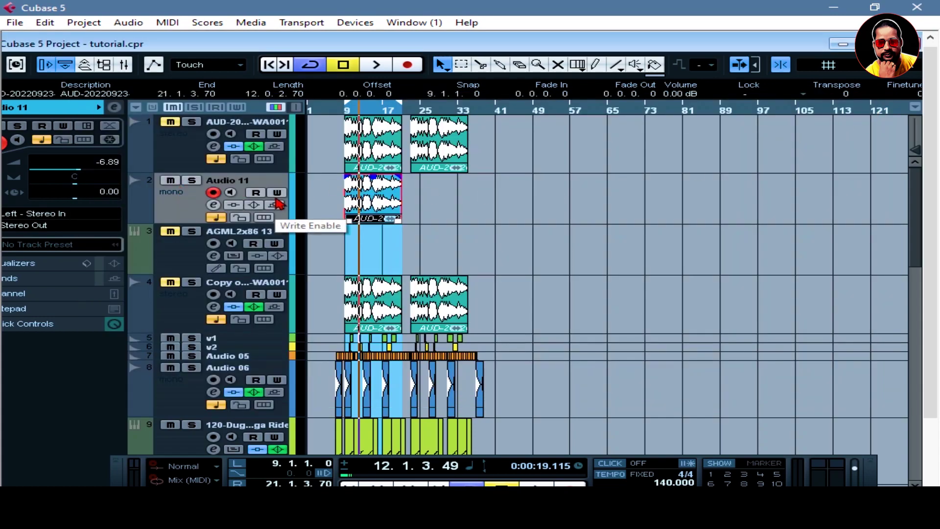
Step: Play the mix, solo Audio 11 to hear the dry vocal, stop, and look at its channel's send slots
{"action": "key", "text": "space"}
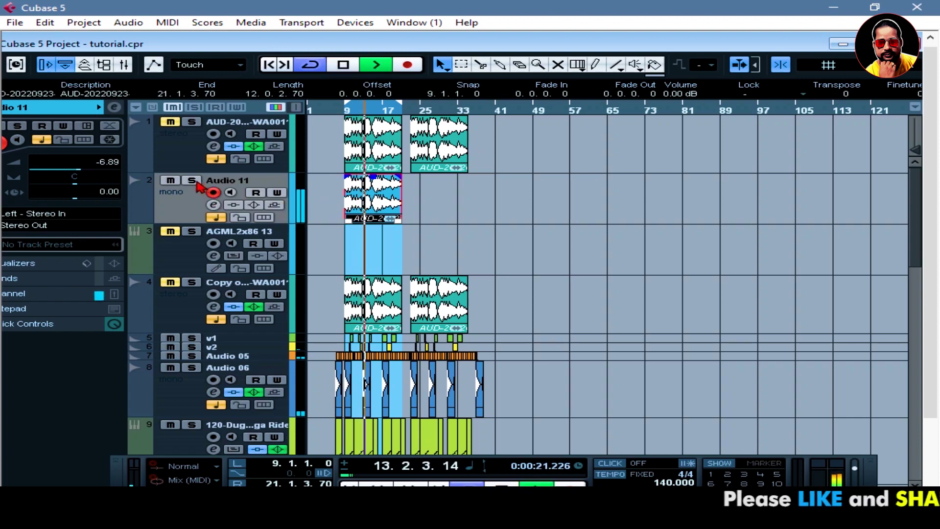
{"action": "left_click", "coordinate": [192, 180]}
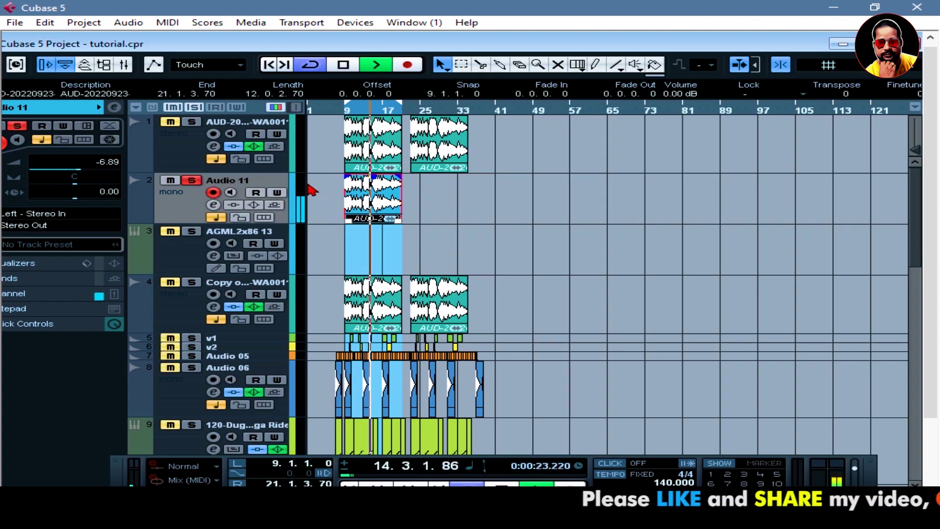
{"action": "key", "text": "space"}
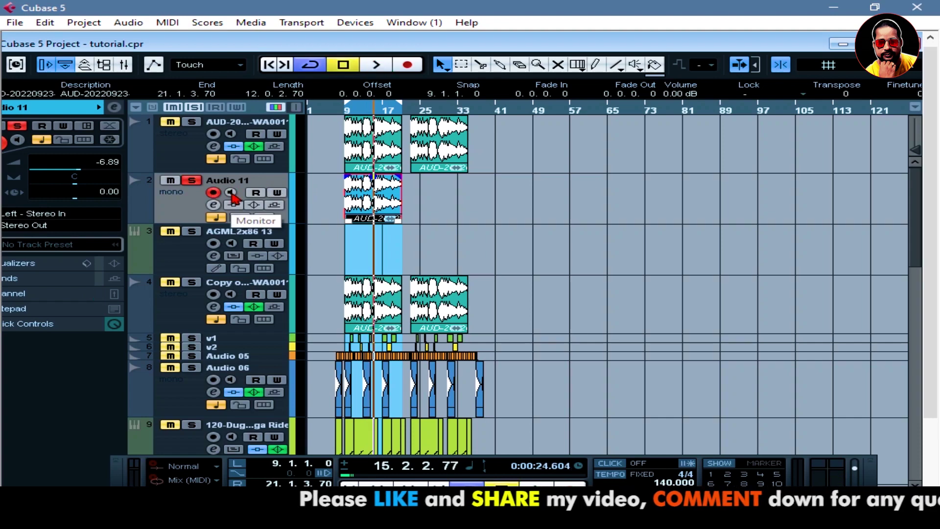
{"action": "left_click", "coordinate": [213, 206]}
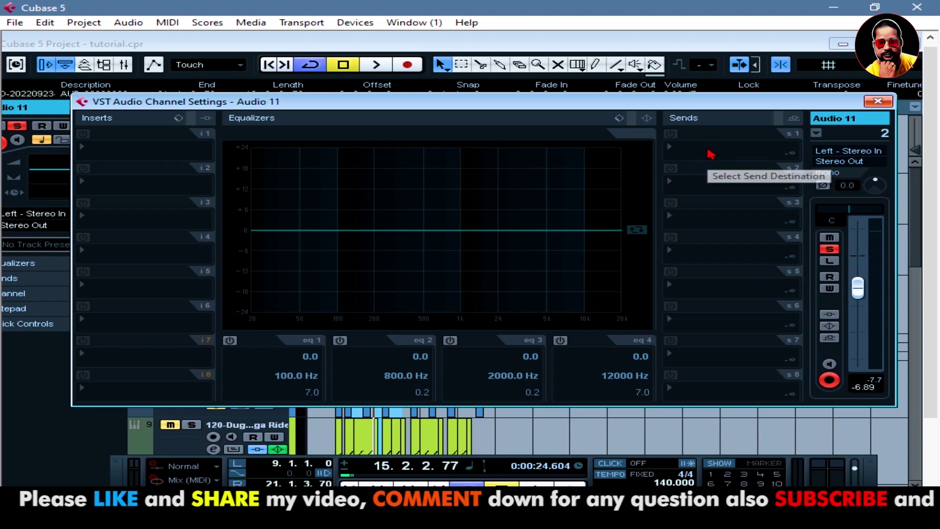
{"action": "left_click", "coordinate": [888, 105]}
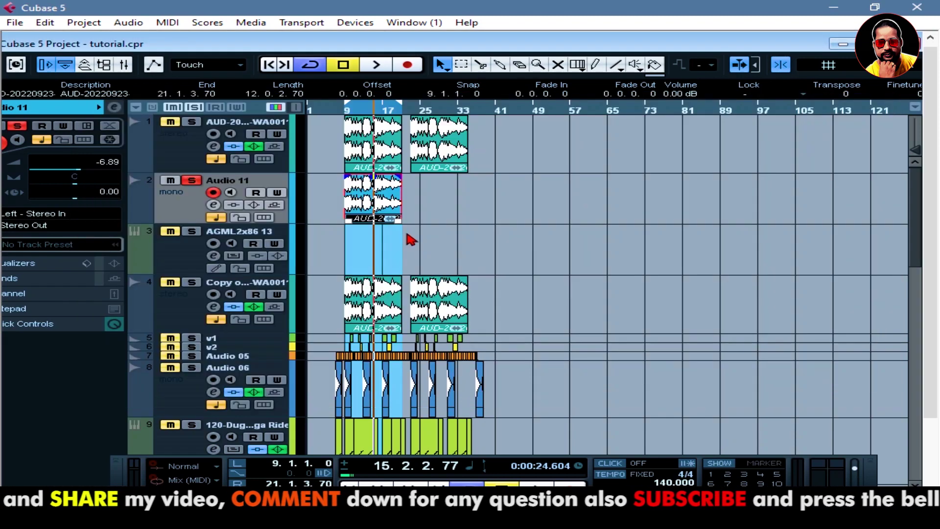
Step: Solo the FX 1-DD Delay track alongside Audio 11 and maximize the project window
{"action": "scroll", "coordinate": [405, 237], "scroll_direction": "down", "scroll_amount": 8}
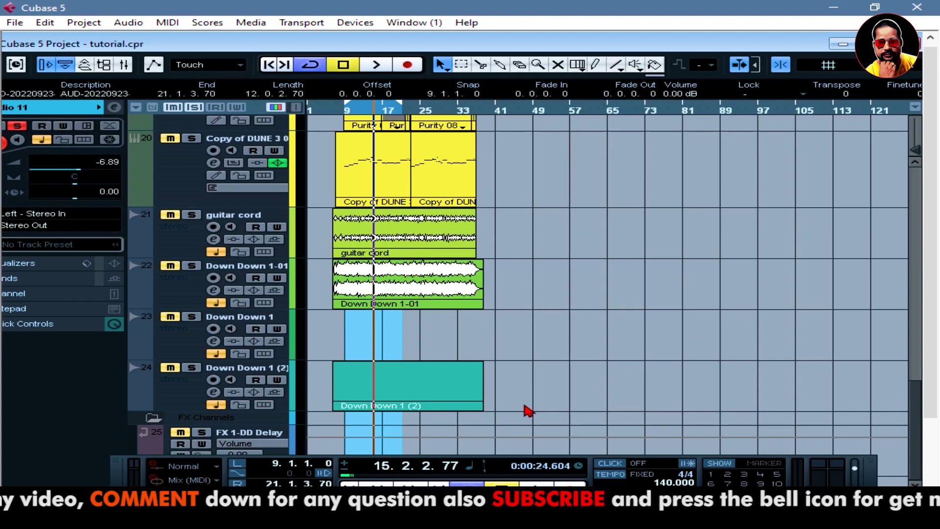
{"action": "left_click", "coordinate": [182, 434]}
{"action": "left_click", "coordinate": [201, 432]}
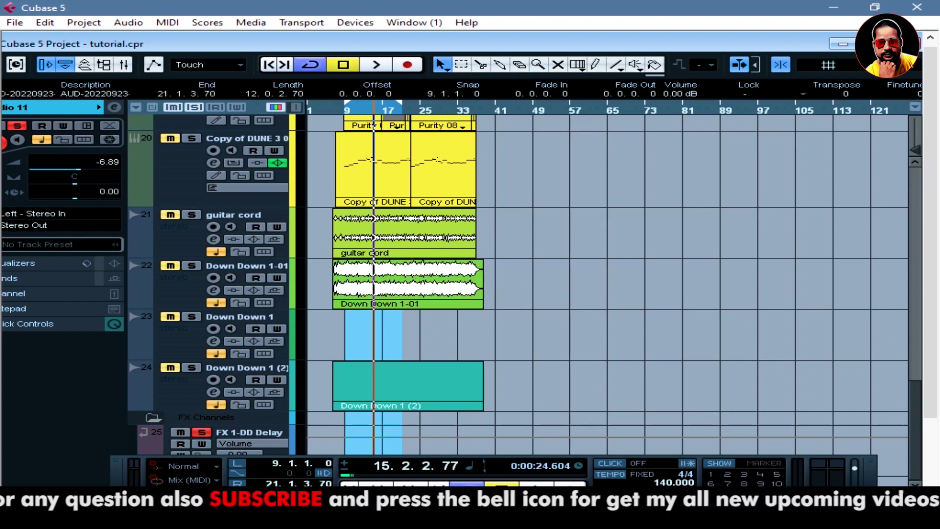
{"action": "left_click", "coordinate": [876, 44]}
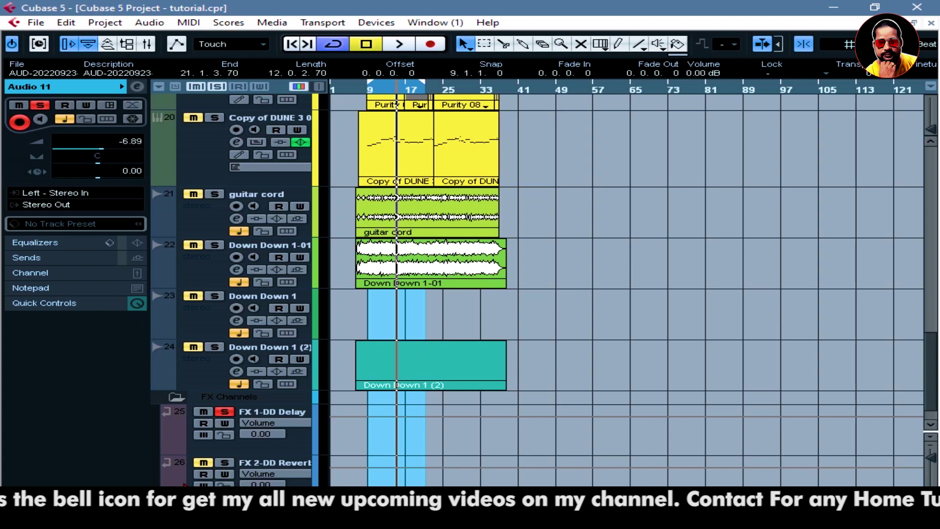
{"action": "scroll", "coordinate": [543, 367], "scroll_direction": "up", "scroll_amount": 10}
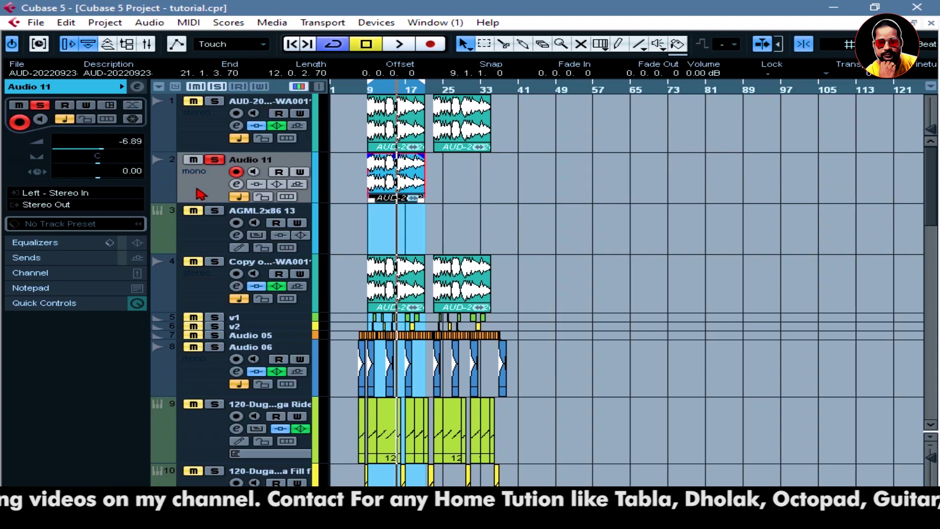
Step: Route Audio 11's first send to FX 1-DD Delay and its second to FX 2-DD Reverb, and activate both sends
{"action": "left_click", "coordinate": [236, 184]}
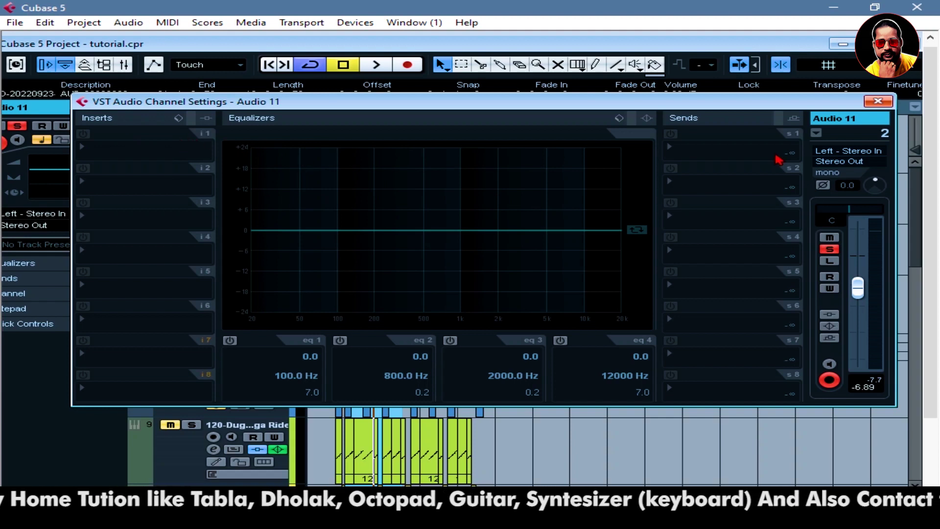
{"action": "left_click", "coordinate": [705, 155]}
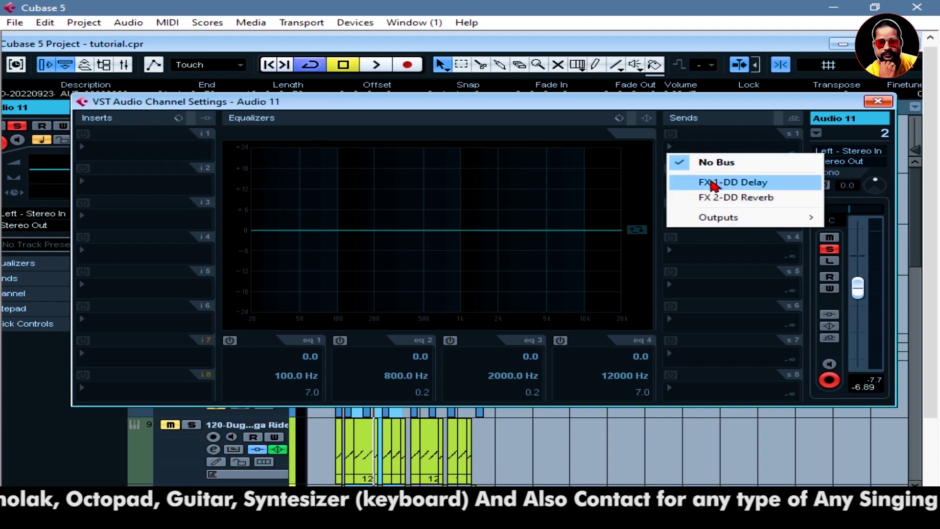
{"action": "left_click", "coordinate": [727, 184]}
{"action": "left_click", "coordinate": [713, 186]}
{"action": "left_click", "coordinate": [710, 233]}
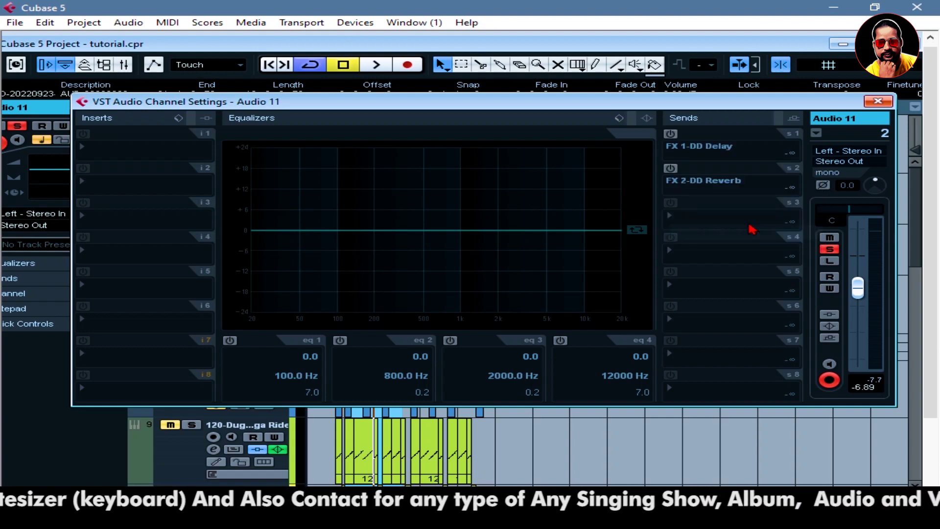
{"action": "left_click", "coordinate": [670, 133]}
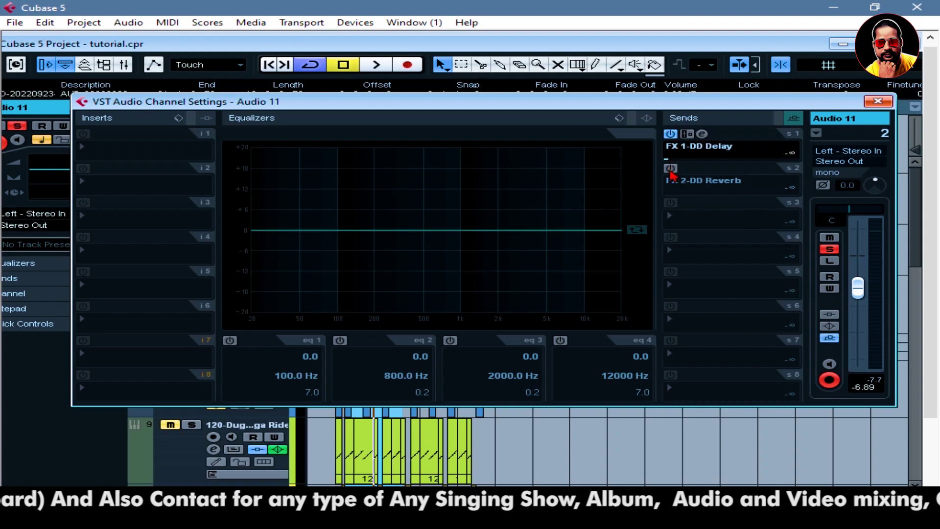
{"action": "left_click", "coordinate": [670, 168]}
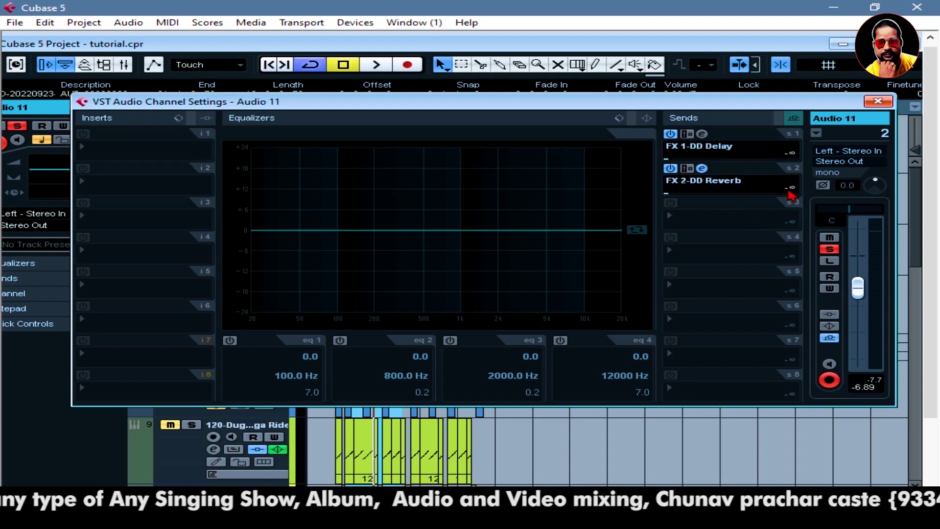
Step: During playback, set Audio 11's delay send to -10.95 and reverb send to -12.74, and switch the reverb send off before stopping
{"action": "key", "text": "space"}
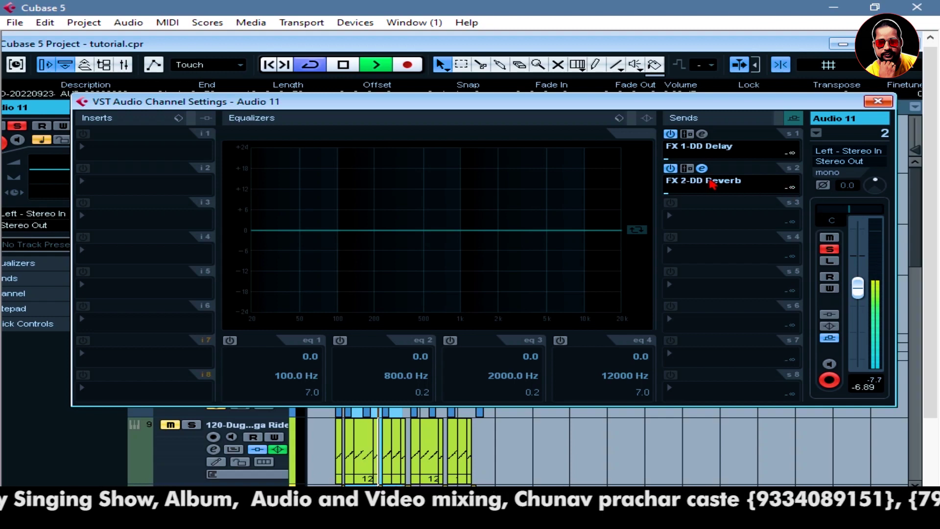
{"action": "left_click_drag", "start_coordinate": [678, 163], "coordinate": [725, 162]}
{"action": "left_click_drag", "start_coordinate": [680, 196], "coordinate": [719, 197]}
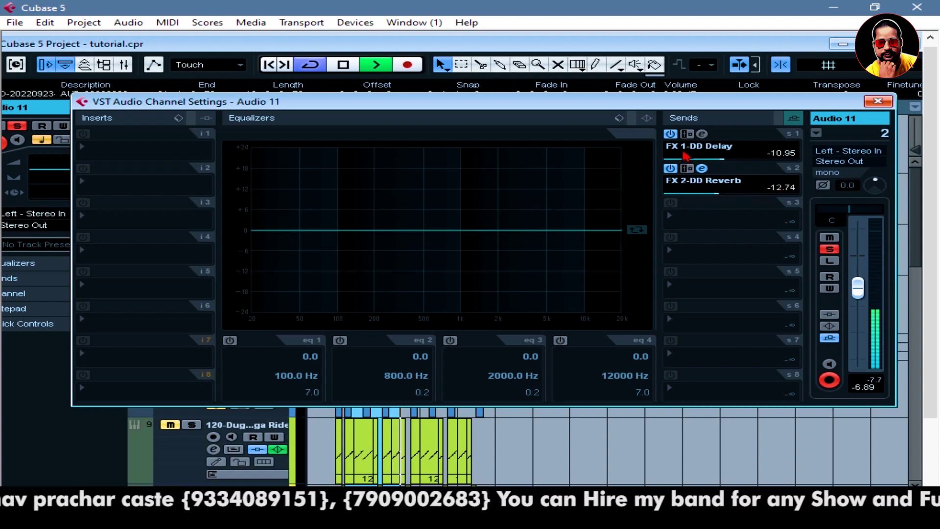
{"action": "left_click", "coordinate": [670, 168]}
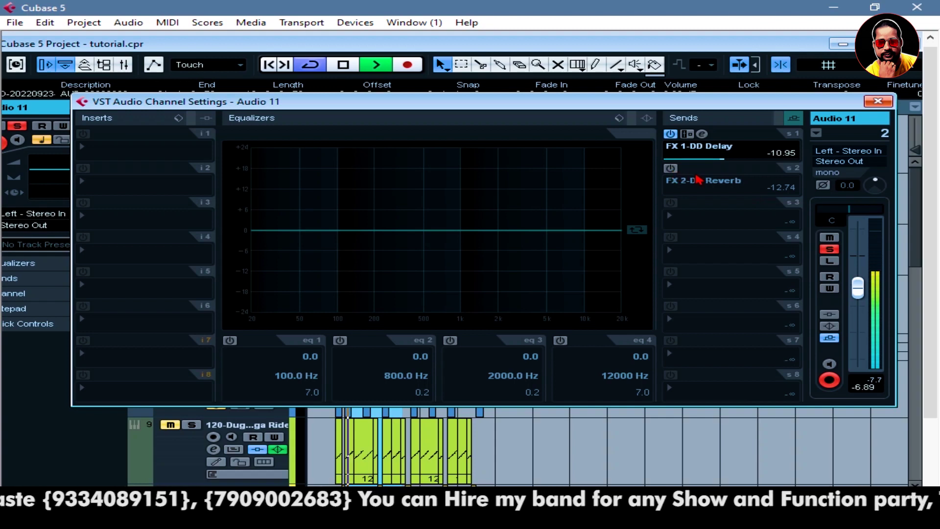
{"action": "key", "text": "space"}
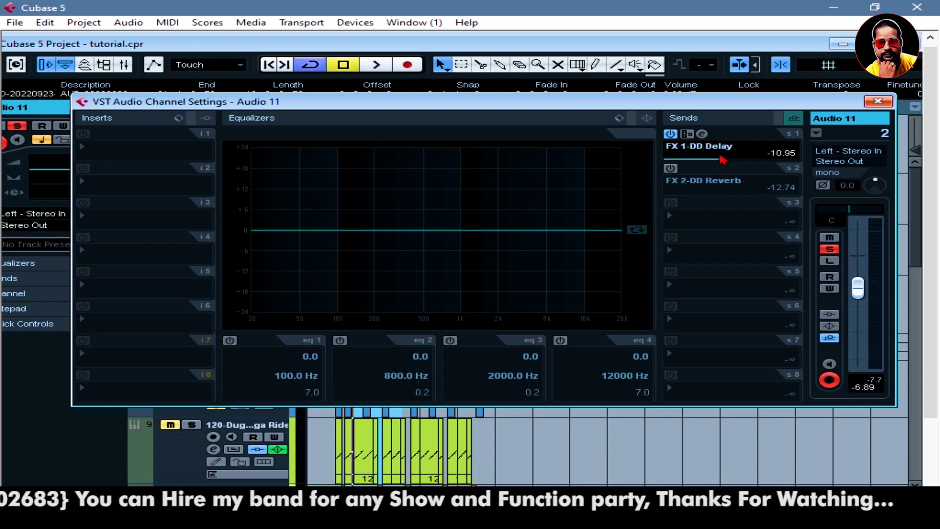
Step: Raise the delay send to -8.80 and, during playback, set DD Delay's left time to 212 ms and left feedback to 20.0 %
{"action": "left_click", "coordinate": [703, 134]}
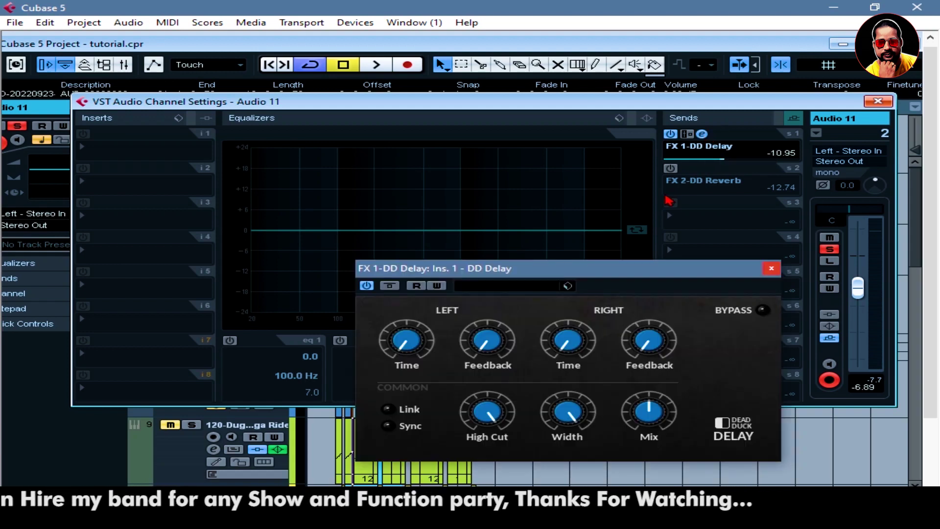
{"action": "left_click_drag", "start_coordinate": [645, 270], "coordinate": [472, 145]}
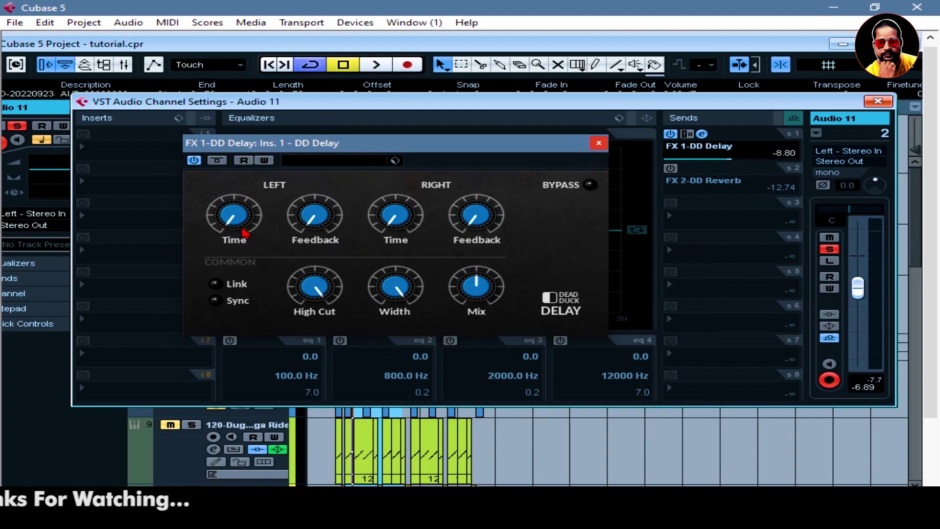
{"action": "key", "text": "space"}
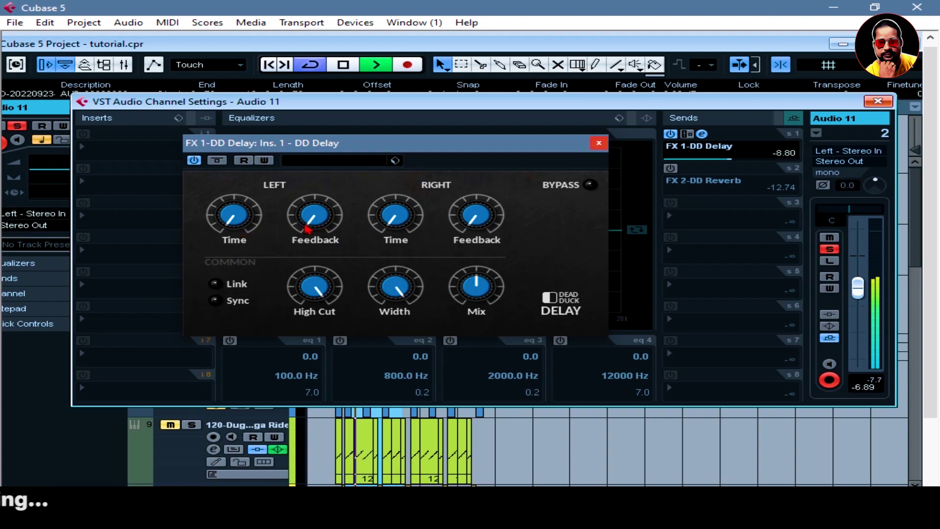
{"action": "mouse_move", "coordinate": [229, 224]}
{"action": "left_mouse_down"}
{"action": "mouse_move", "coordinate": [215, 211]}
{"action": "mouse_move", "coordinate": [221, 199]}
{"action": "mouse_move", "coordinate": [228, 234]}
{"action": "left_mouse_up"}
{"action": "left_click_drag", "start_coordinate": [318, 231], "coordinate": [319, 226]}
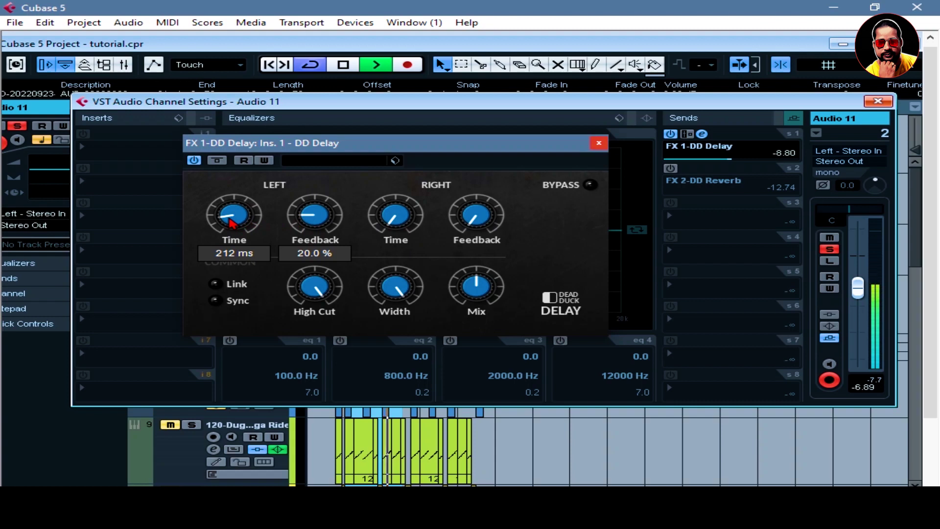
Step: Set DD Delay's right time to 586 ms and its right feedback slightly above 20 %
{"action": "left_click_drag", "start_coordinate": [397, 219], "coordinate": [398, 215]}
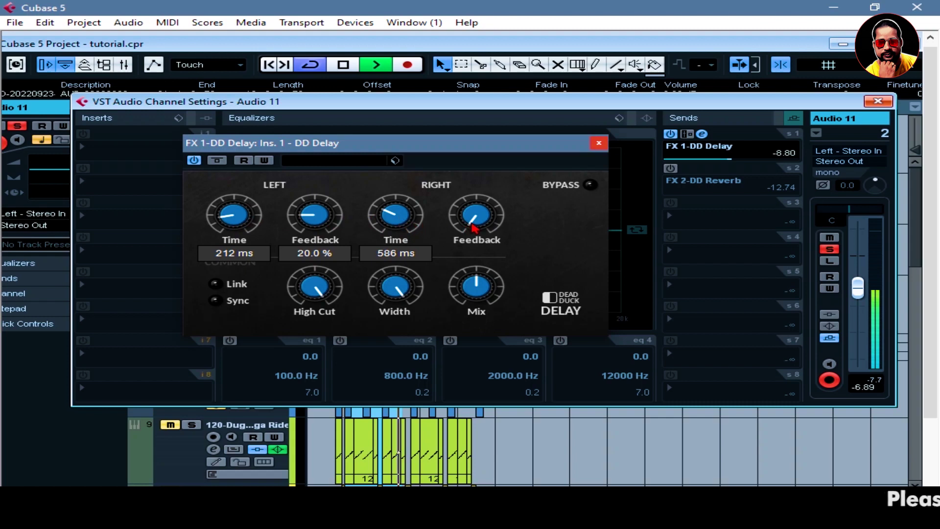
{"action": "left_click_drag", "start_coordinate": [473, 231], "coordinate": [475, 228]}
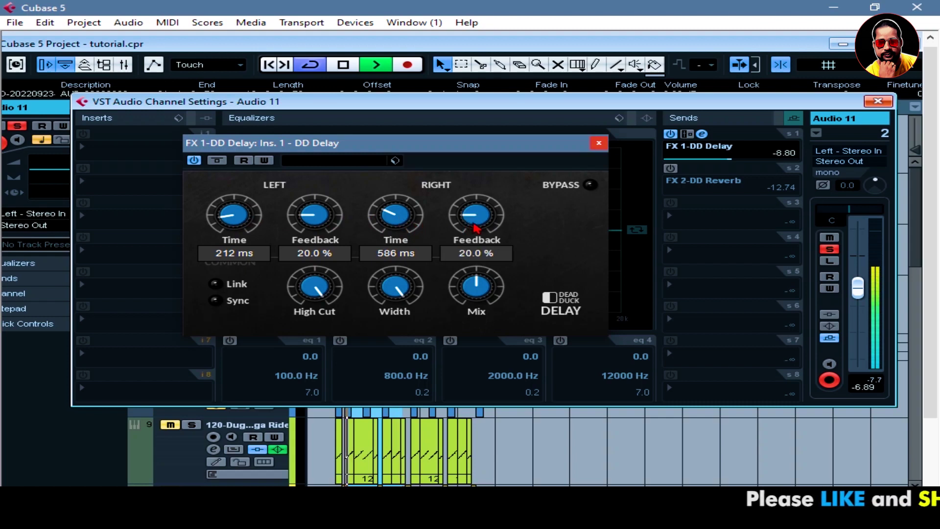
{"action": "left_click_drag", "start_coordinate": [471, 221], "coordinate": [472, 218]}
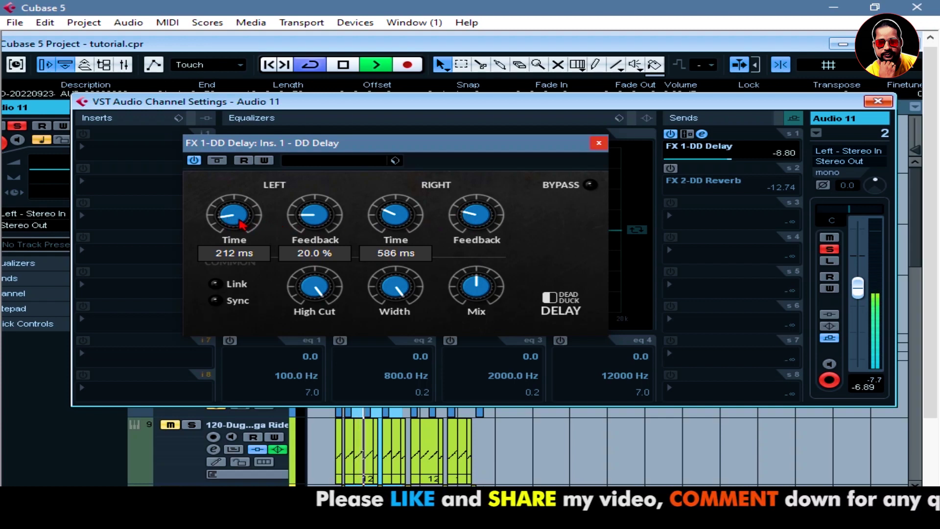
Step: Lower DD Delay's mix, raise the left feedback to about halfway and increase the right time and feedback, closing the effect window
{"action": "mouse_move", "coordinate": [474, 292]}
{"action": "mouse_move", "coordinate": [475, 292]}
{"action": "left_mouse_down"}
{"action": "mouse_move", "coordinate": [469, 329]}
{"action": "mouse_move", "coordinate": [476, 303]}
{"action": "left_mouse_up"}
{"action": "left_click_drag", "start_coordinate": [314, 218], "coordinate": [306, 178]}
{"action": "left_click_drag", "start_coordinate": [400, 219], "coordinate": [391, 208]}
{"action": "mouse_move", "coordinate": [470, 217]}
{"action": "left_click_drag", "start_coordinate": [470, 217], "coordinate": [470, 205]}
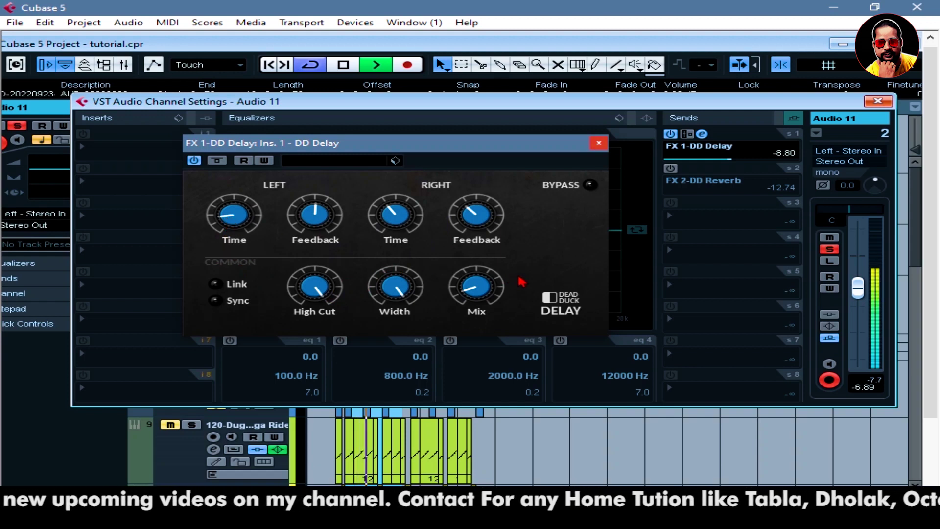
{"action": "left_click", "coordinate": [598, 143]}
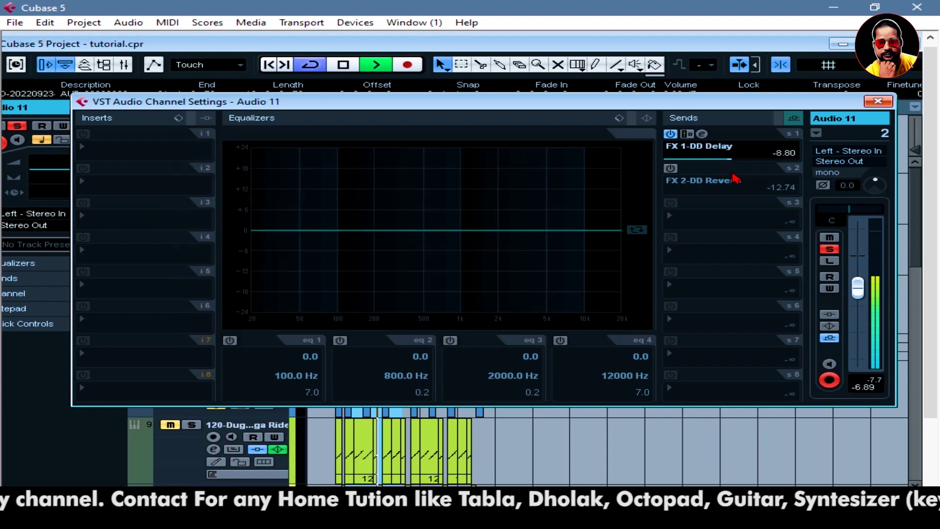
Step: Raise Audio 11's delay send to 0.27 and switch it off and on to compare the vocal with and without delay
{"action": "left_click_drag", "start_coordinate": [735, 166], "coordinate": [785, 167]}
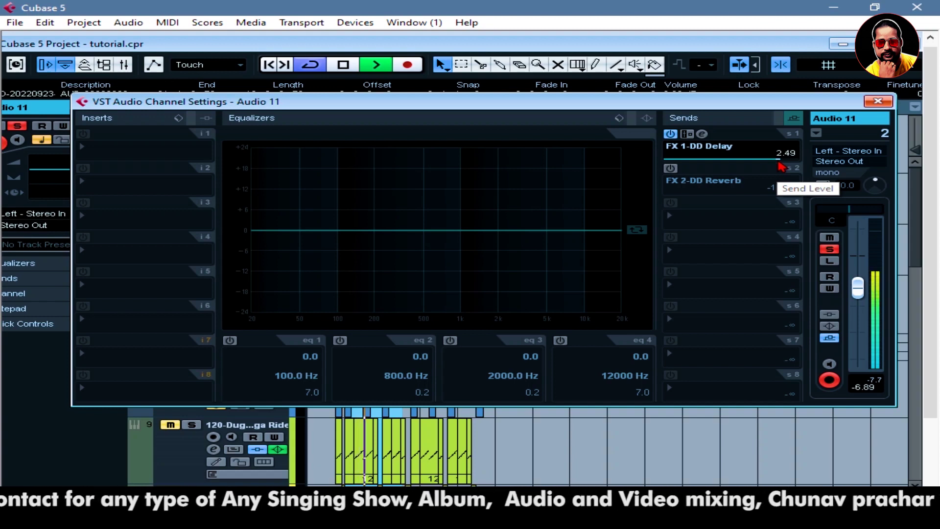
{"action": "left_click_drag", "start_coordinate": [779, 164], "coordinate": [771, 164]}
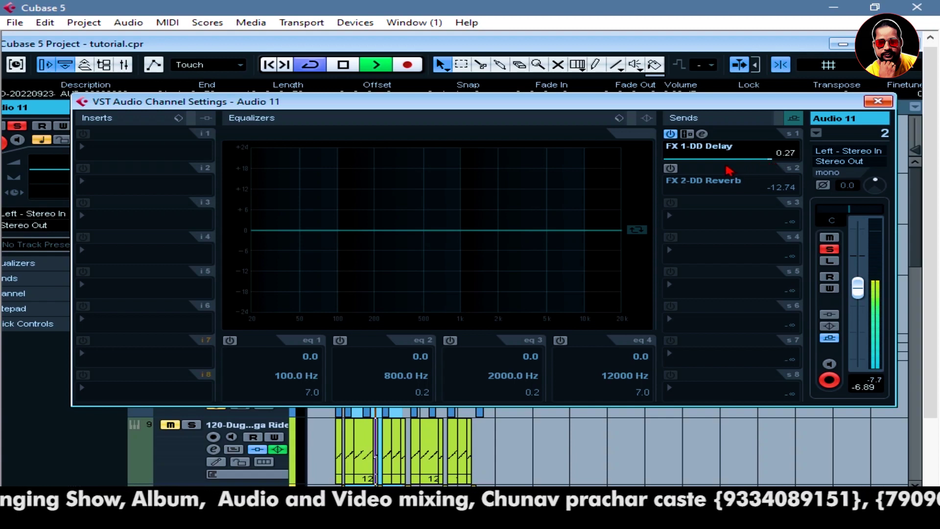
{"action": "left_click", "coordinate": [671, 135]}
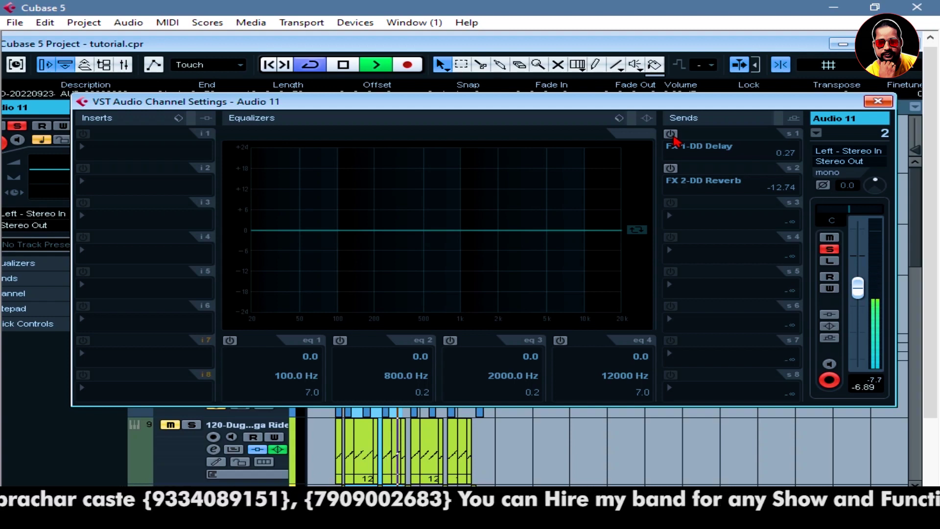
{"action": "left_click", "coordinate": [672, 136]}
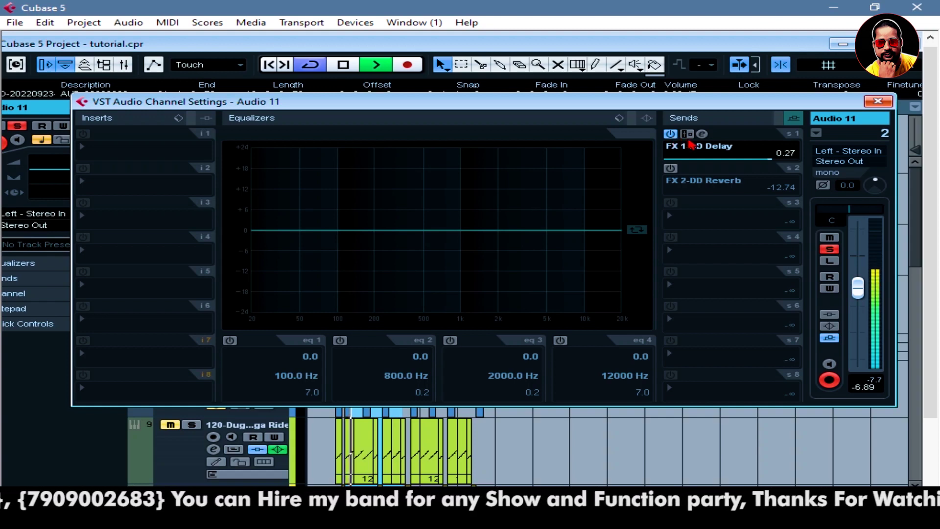
Step: Increase DD Delay's mix slightly, close its window and stop playback
{"action": "left_click", "coordinate": [712, 143]}
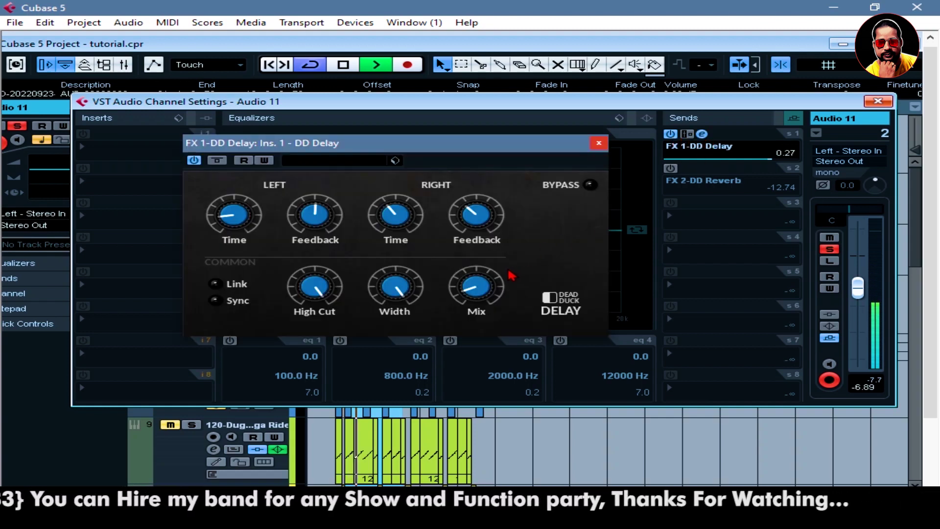
{"action": "mouse_move", "coordinate": [469, 295]}
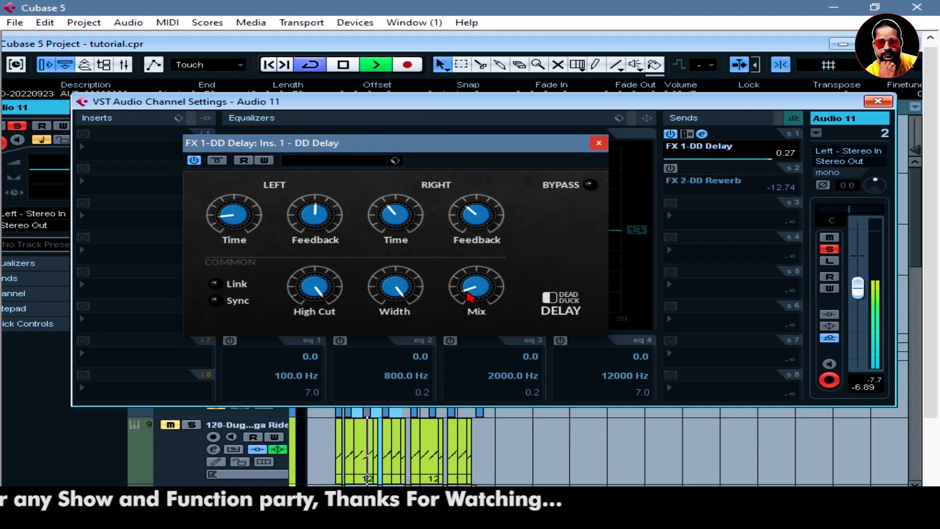
{"action": "mouse_move", "coordinate": [469, 295]}
{"action": "left_mouse_down"}
{"action": "mouse_move", "coordinate": [473, 301]}
{"action": "mouse_move", "coordinate": [471, 288]}
{"action": "left_mouse_up"}
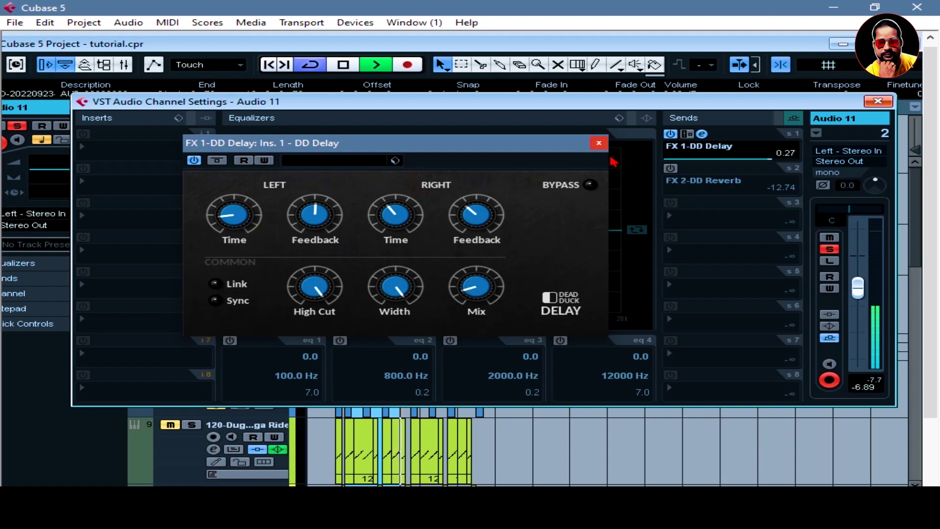
{"action": "left_click", "coordinate": [598, 142]}
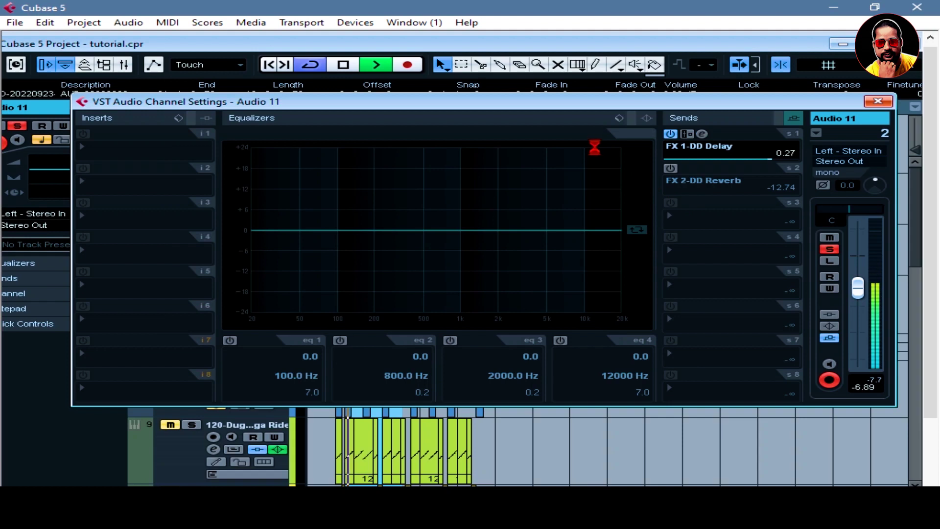
{"action": "key", "text": "space"}
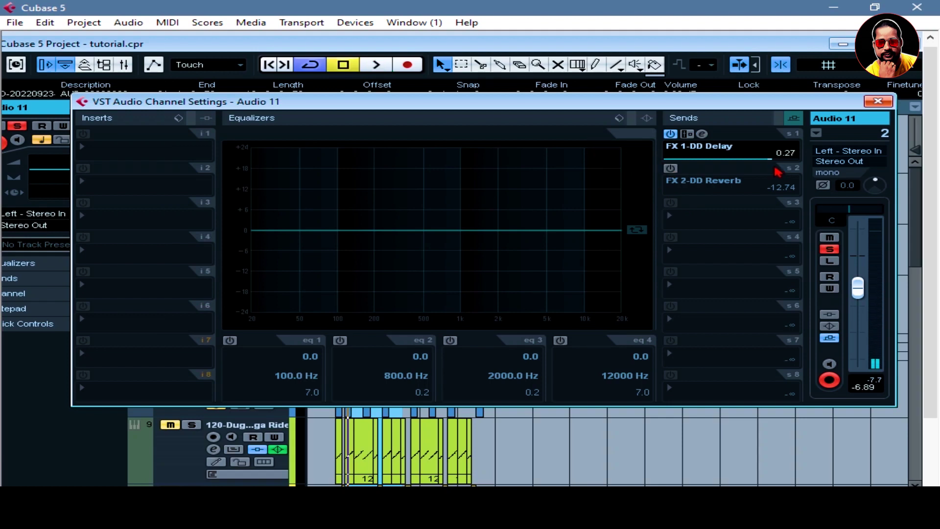
Step: Activate Audio 11's reverb send in place of the delay send, and open the DD Reverb effect window clear of the send slots
{"action": "left_click", "coordinate": [670, 168]}
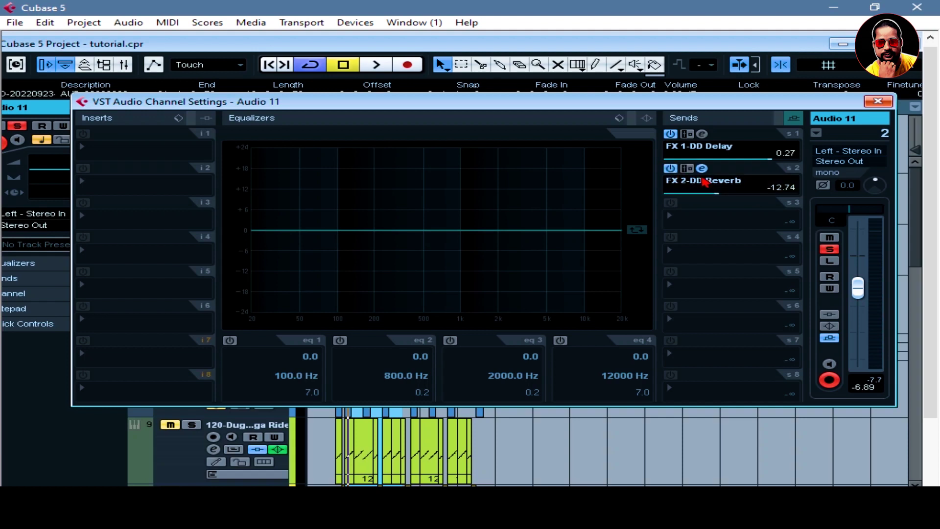
{"action": "left_click", "coordinate": [671, 134]}
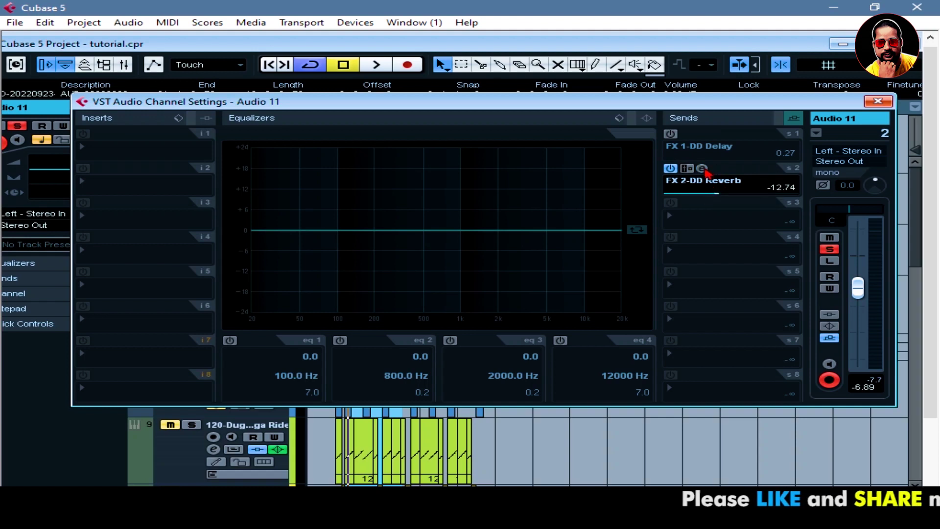
{"action": "left_click", "coordinate": [702, 169]}
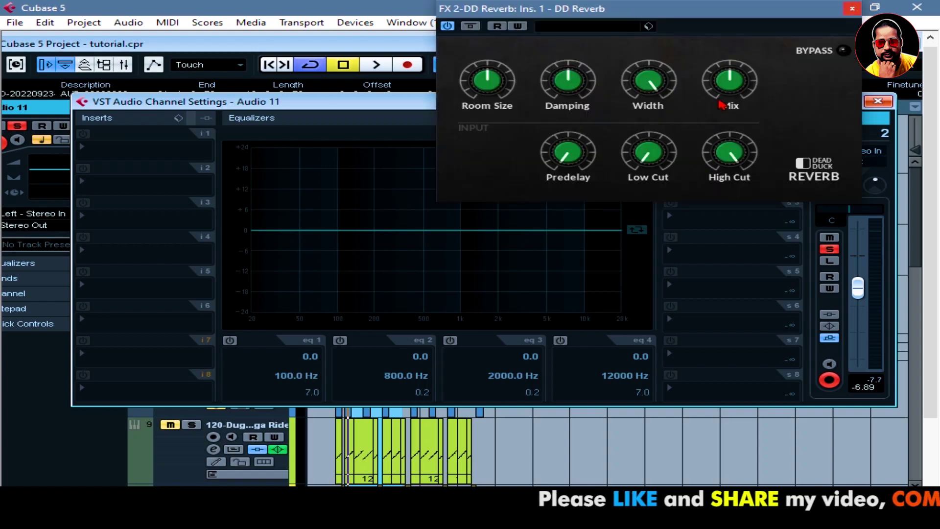
{"action": "left_click_drag", "start_coordinate": [685, 15], "coordinate": [566, 64]}
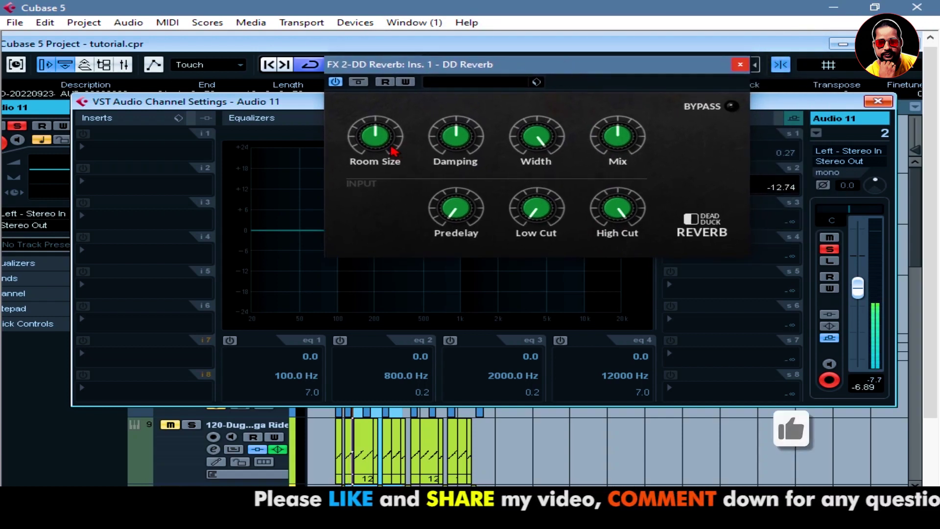
Step: Raise DD Reverb's Room Size to maximum and its Damping to about 70 percent
{"action": "left_click_drag", "start_coordinate": [380, 138], "coordinate": [394, 98]}
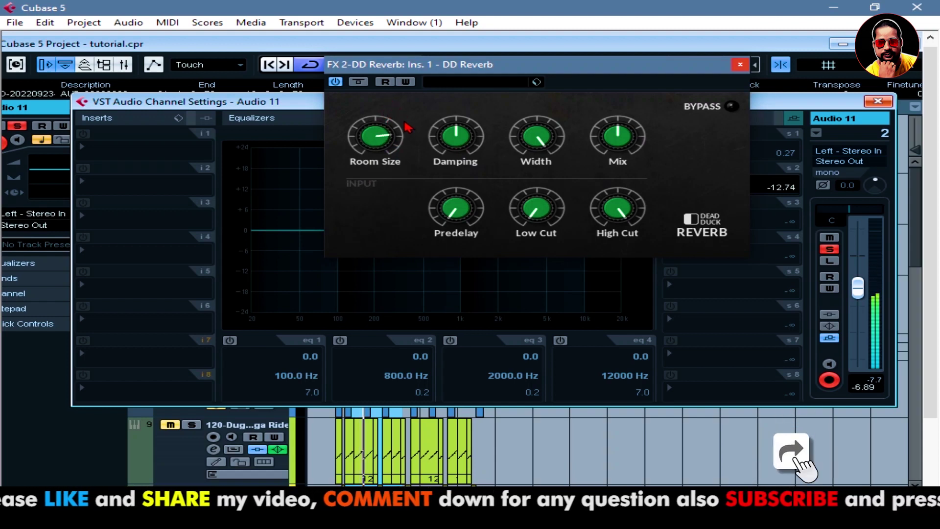
{"action": "left_click_drag", "start_coordinate": [389, 141], "coordinate": [396, 152]}
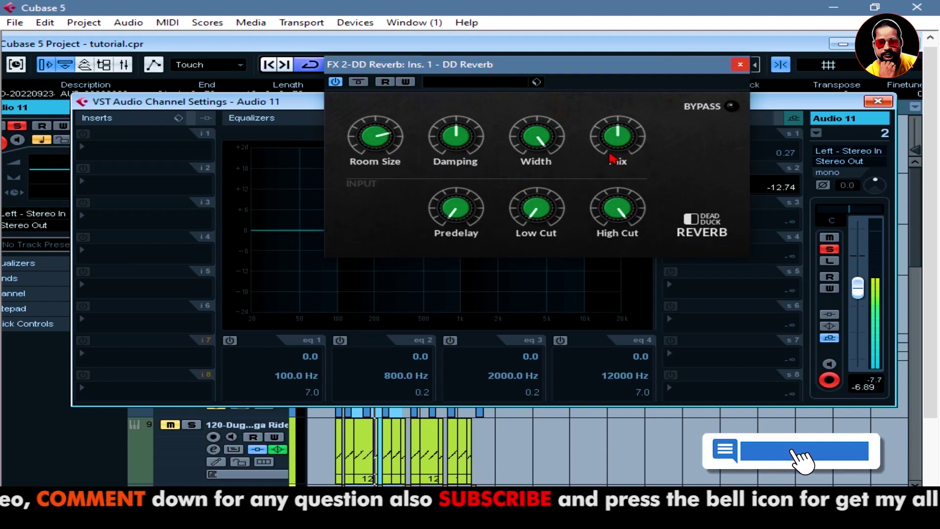
{"action": "left_click", "coordinate": [454, 130]}
{"action": "left_click_drag", "start_coordinate": [454, 130], "coordinate": [456, 120]}
{"action": "left_click", "coordinate": [383, 147]}
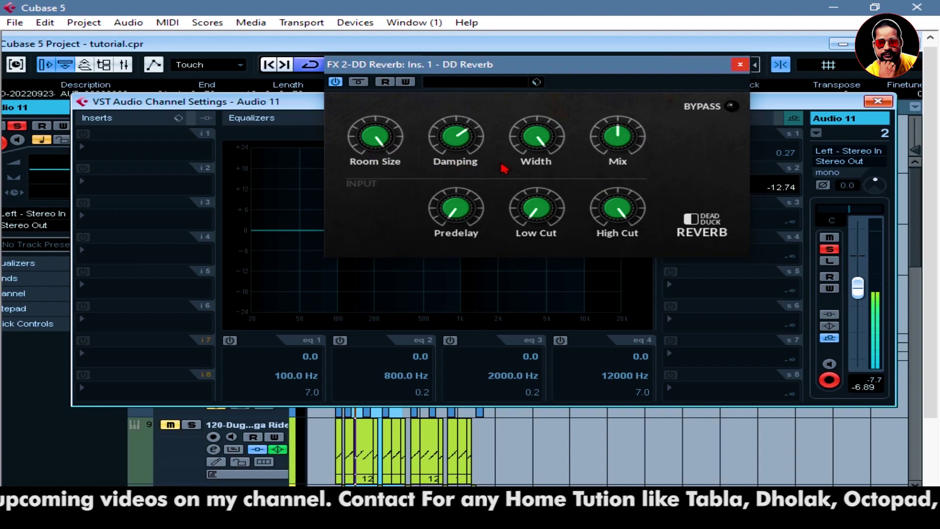
Step: Lower DD Reverb's Damping and Width to about halfway and Mix to about a quarter, and raise Predelay slightly
{"action": "left_click_drag", "start_coordinate": [457, 143], "coordinate": [456, 157]}
{"action": "left_click_drag", "start_coordinate": [536, 143], "coordinate": [555, 182]}
{"action": "mouse_move", "coordinate": [602, 151]}
{"action": "left_mouse_down"}
{"action": "mouse_move", "coordinate": [603, 168]}
{"action": "mouse_move", "coordinate": [607, 140]}
{"action": "left_mouse_up"}
{"action": "left_click_drag", "start_coordinate": [460, 221], "coordinate": [456, 197]}
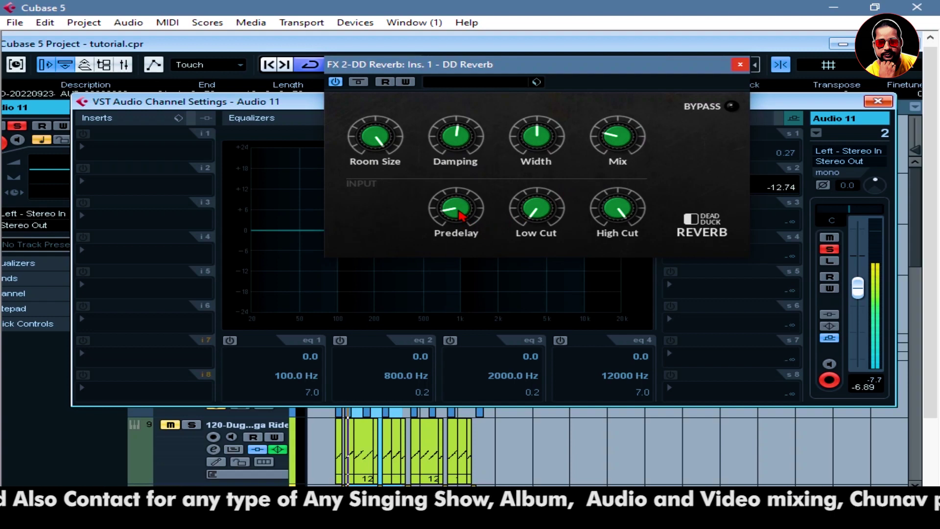
Step: Reduce DD Reverb's Room Size and increase its Damping, bringing both to about 80 percent
{"action": "left_click_drag", "start_coordinate": [390, 149], "coordinate": [387, 174]}
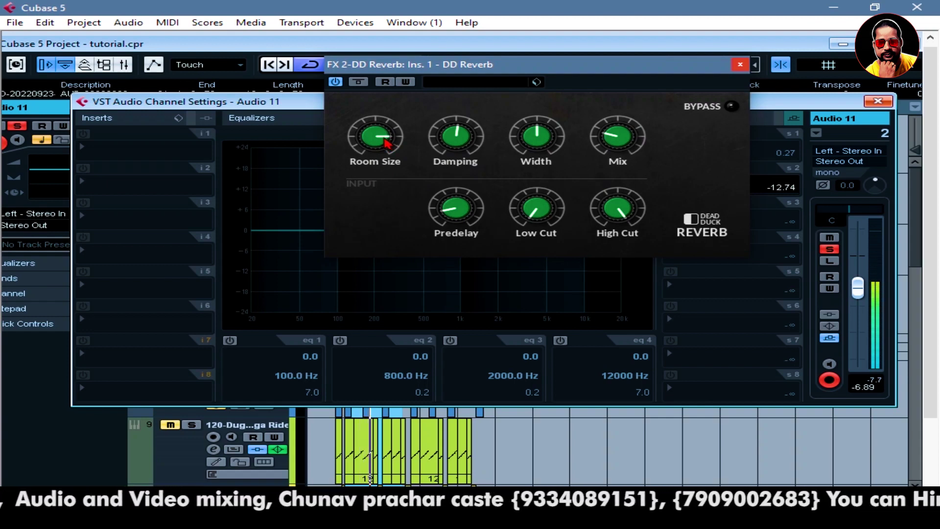
{"action": "left_click_drag", "start_coordinate": [386, 139], "coordinate": [386, 131]}
{"action": "left_click_drag", "start_coordinate": [452, 139], "coordinate": [454, 159]}
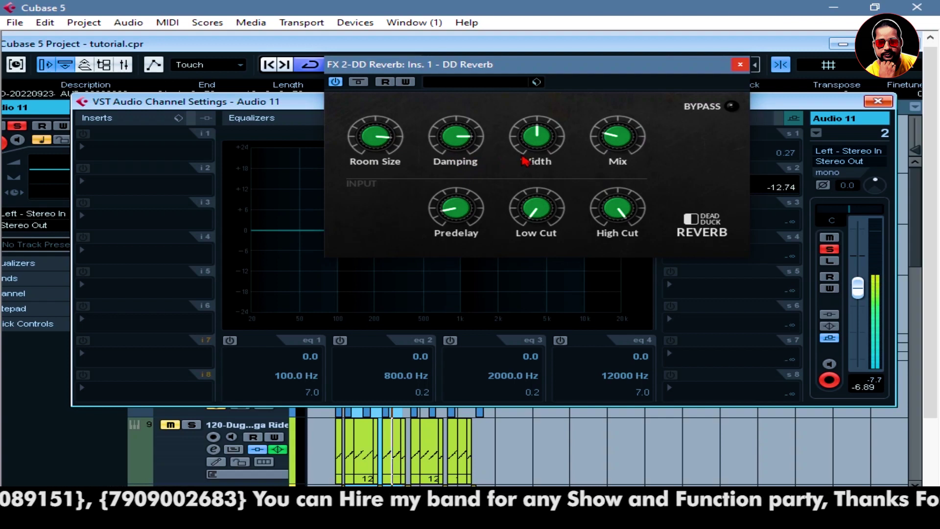
Step: Raise DD Reverb's Width to about 80 percent and Predelay to about 70 percent, and increase Mix slightly
{"action": "left_click_drag", "start_coordinate": [550, 148], "coordinate": [511, 97]}
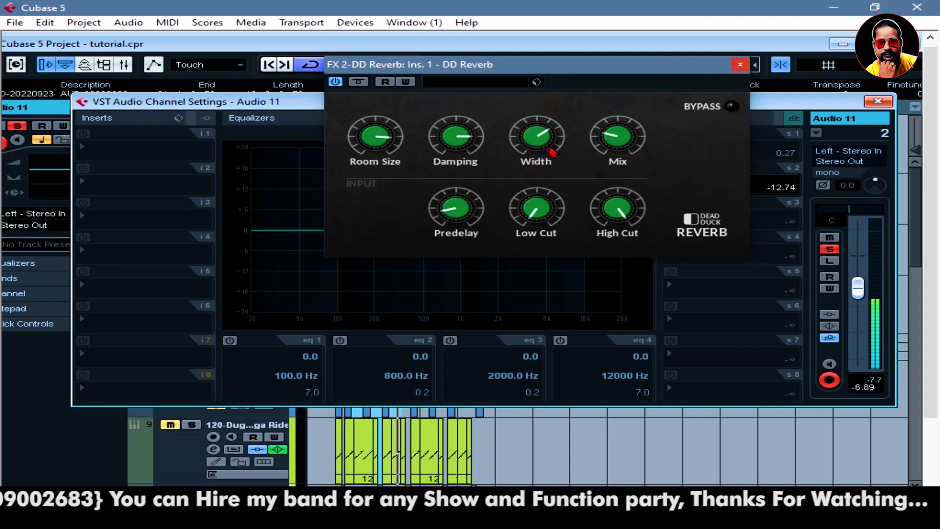
{"action": "mouse_move", "coordinate": [542, 151]}
{"action": "left_mouse_down"}
{"action": "mouse_move", "coordinate": [524, 130]}
{"action": "mouse_move", "coordinate": [546, 148]}
{"action": "left_mouse_up"}
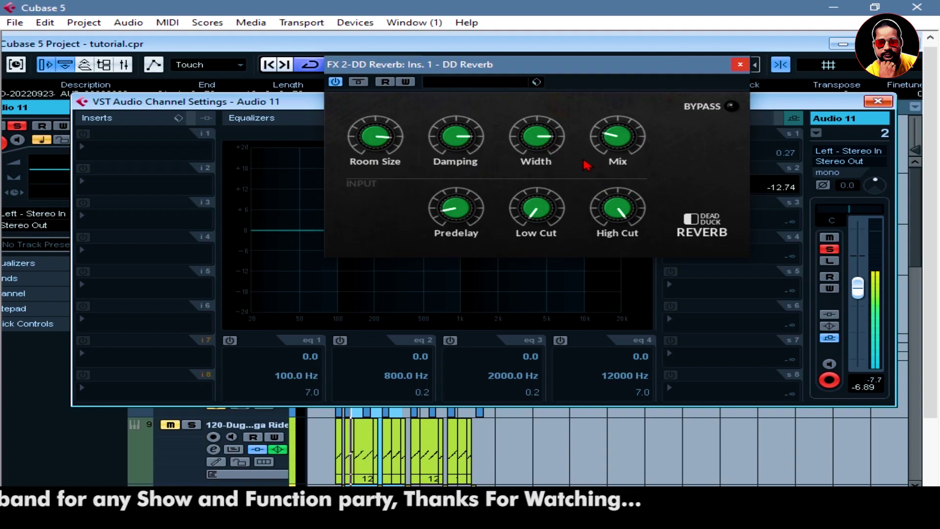
{"action": "left_click_drag", "start_coordinate": [617, 145], "coordinate": [609, 135]}
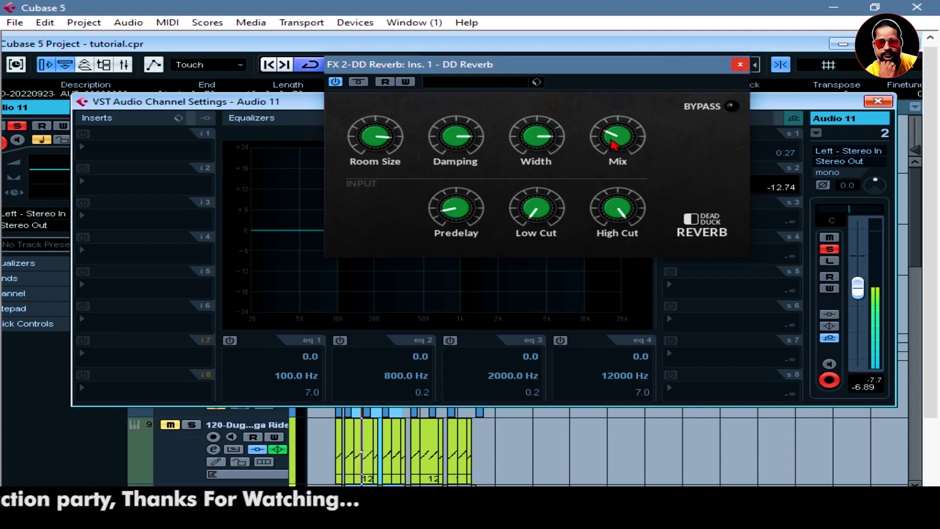
{"action": "left_click", "coordinate": [456, 219]}
{"action": "left_click_drag", "start_coordinate": [456, 211], "coordinate": [455, 249]}
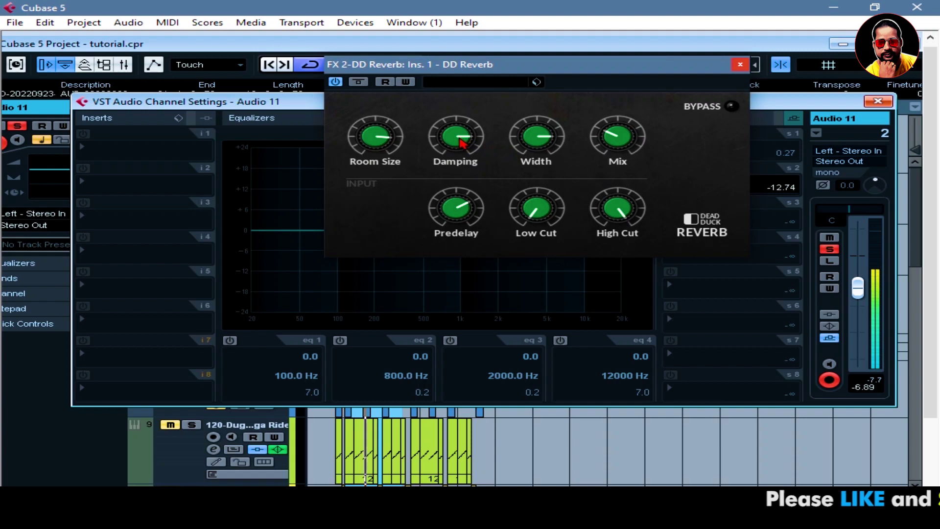
Step: Fine-tune DD Reverb's Room Size slightly downward and lower Damping to about 70 percent
{"action": "mouse_move", "coordinate": [385, 151]}
{"action": "scroll", "coordinate": [385, 151], "scroll_direction": "down", "scroll_amount": 1}
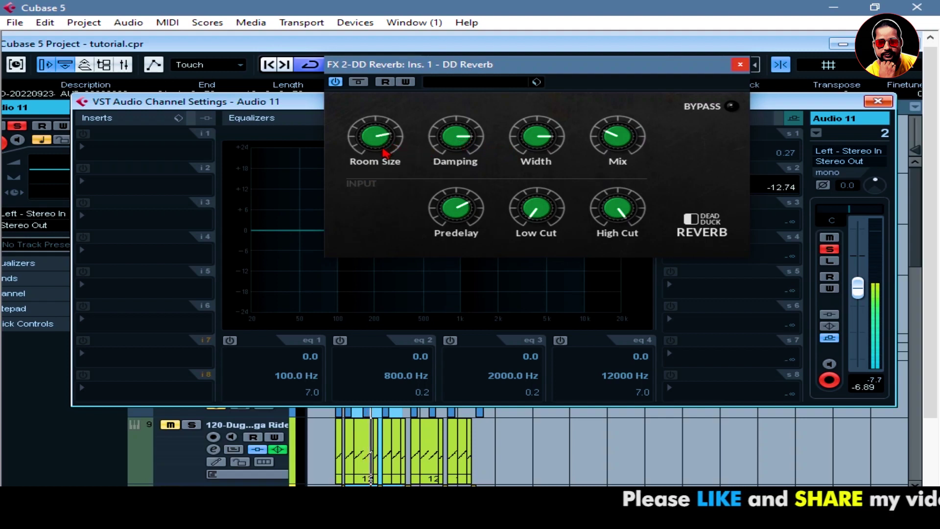
{"action": "scroll", "coordinate": [385, 148], "scroll_direction": "down", "scroll_amount": 4}
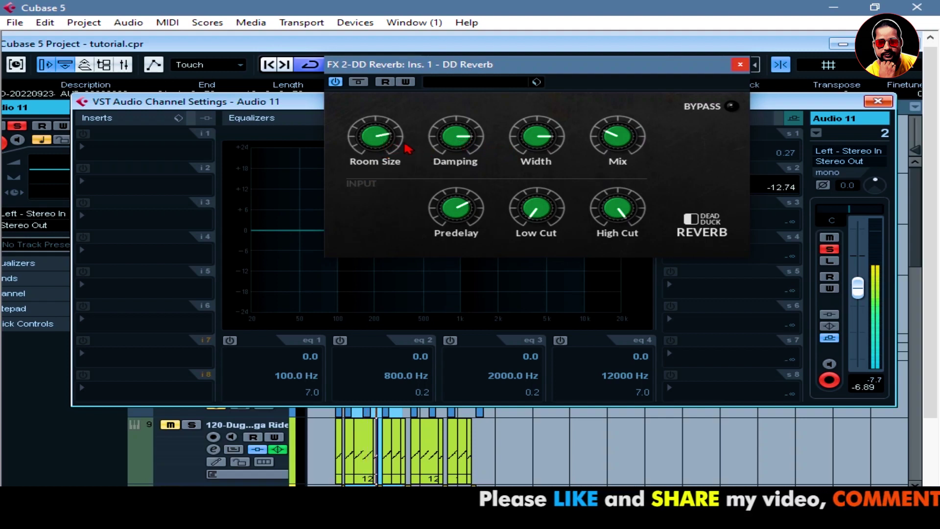
{"action": "scroll", "coordinate": [383, 143], "scroll_direction": "up", "scroll_amount": 3}
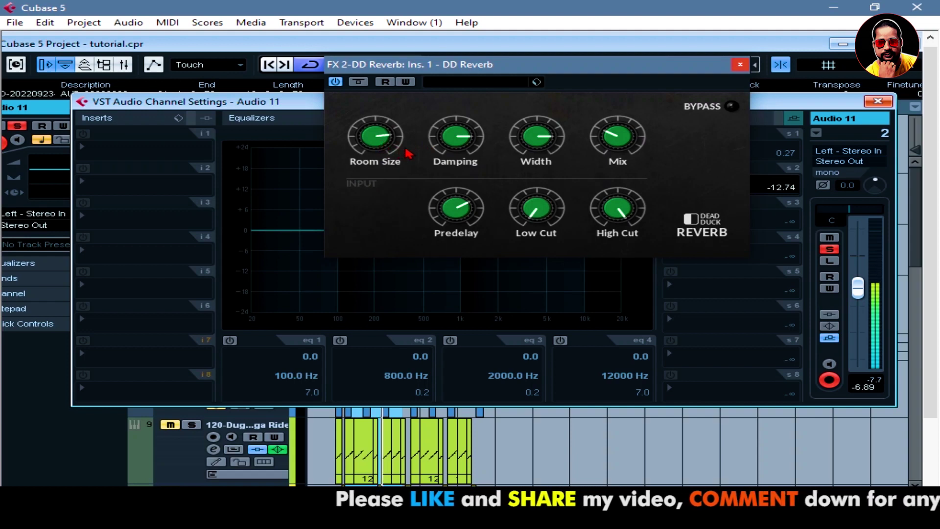
{"action": "scroll", "coordinate": [451, 147], "scroll_direction": "up", "scroll_amount": 2}
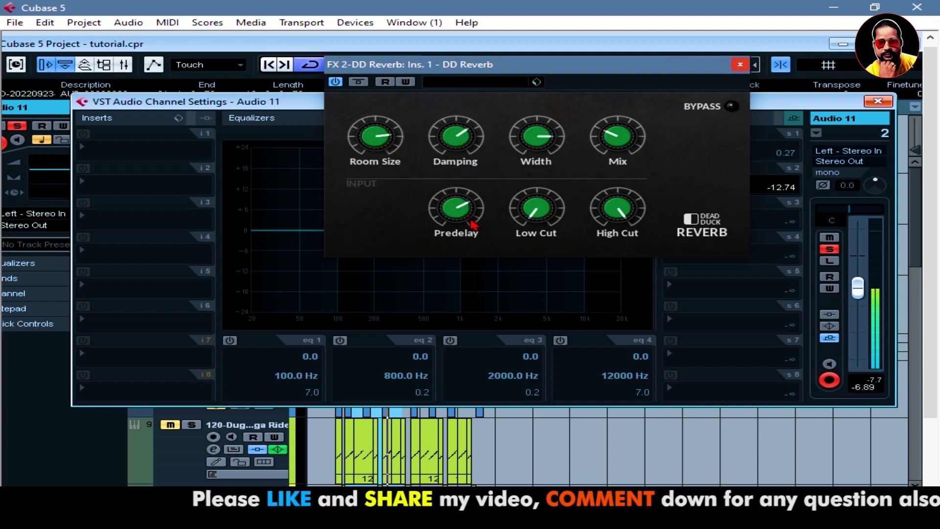
Step: Set DD Reverb's Predelay to minimum, and increase Room Size slightly and Mix to about a third
{"action": "left_click_drag", "start_coordinate": [462, 213], "coordinate": [449, 311]}
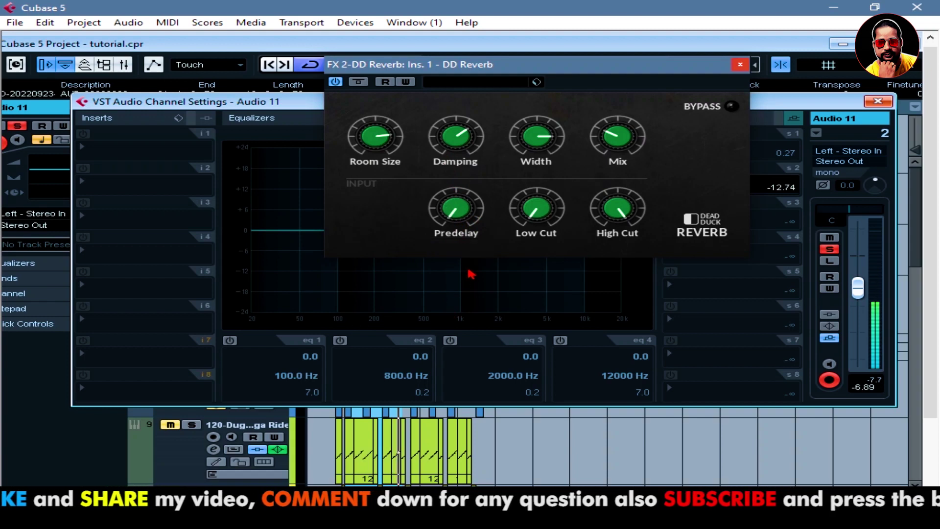
{"action": "scroll", "coordinate": [378, 139], "scroll_direction": "up", "scroll_amount": 2}
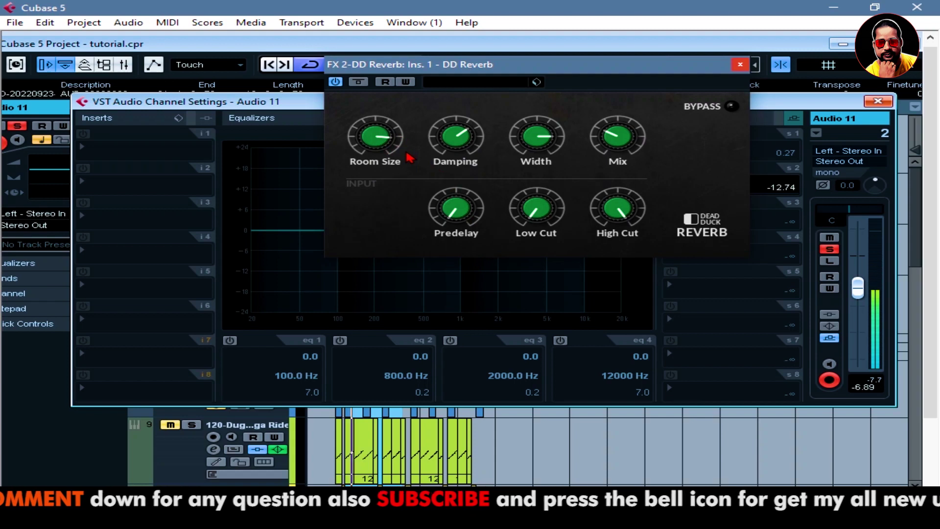
{"action": "left_click_drag", "start_coordinate": [636, 147], "coordinate": [602, 138]}
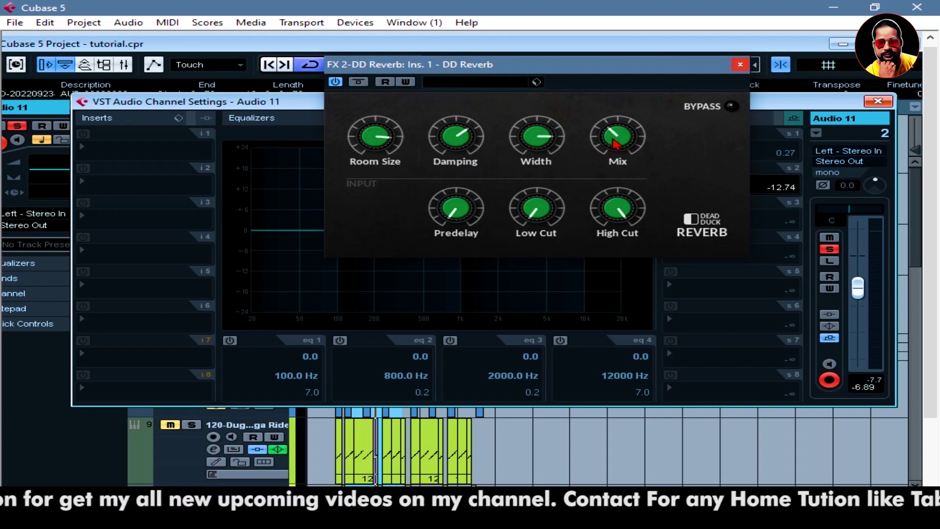
Step: Close the reverb window, activate Audio 11's delay send alongside the reverb and raise the reverb send to -6.45 during playback
{"action": "left_click_drag", "start_coordinate": [627, 63], "coordinate": [582, 83]}
{"action": "left_click", "coordinate": [694, 85]}
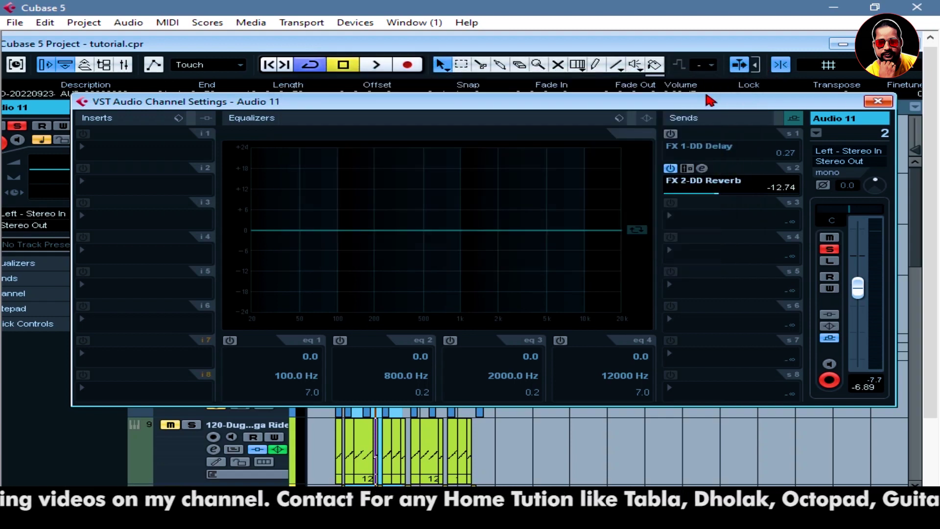
{"action": "left_click", "coordinate": [671, 134]}
{"action": "key", "text": "space"}
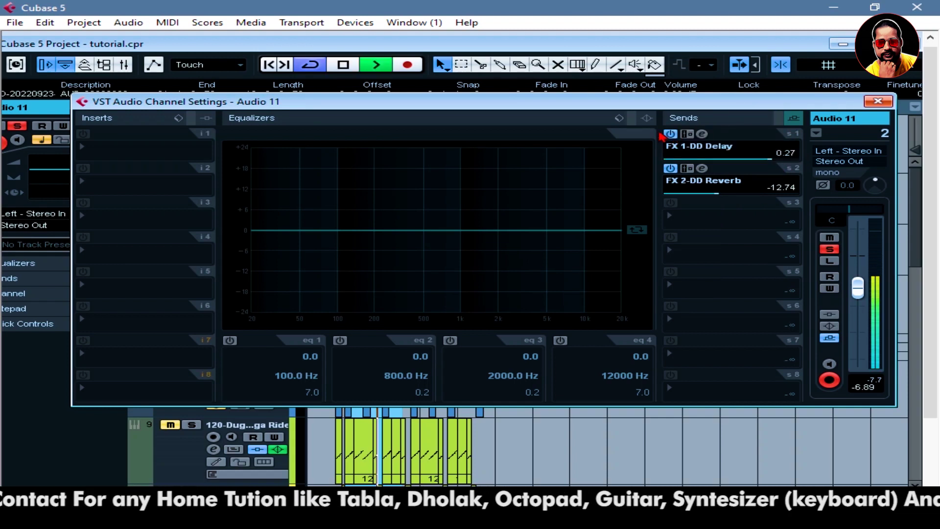
{"action": "left_click_drag", "start_coordinate": [726, 195], "coordinate": [740, 195]}
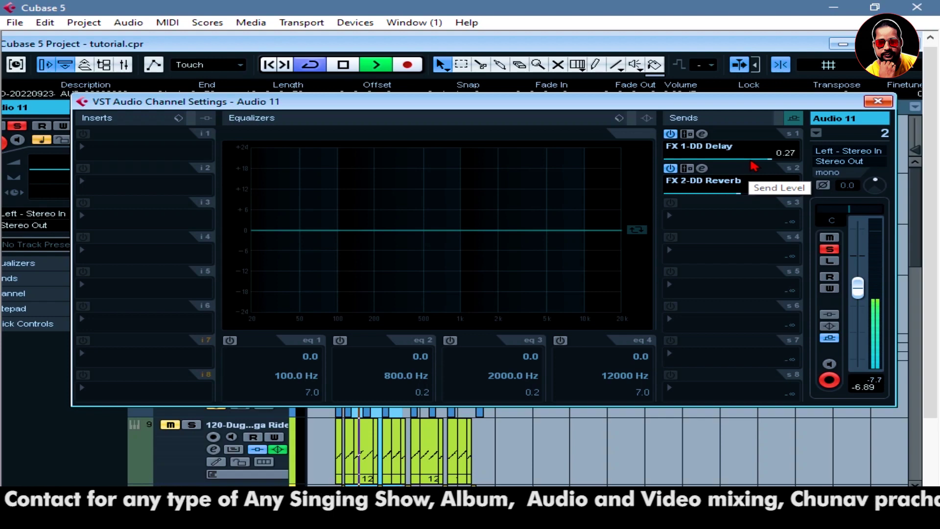
Step: Unsolo Audio 11, close its channel settings and lower the track volume to -9.06
{"action": "left_click", "coordinate": [832, 249]}
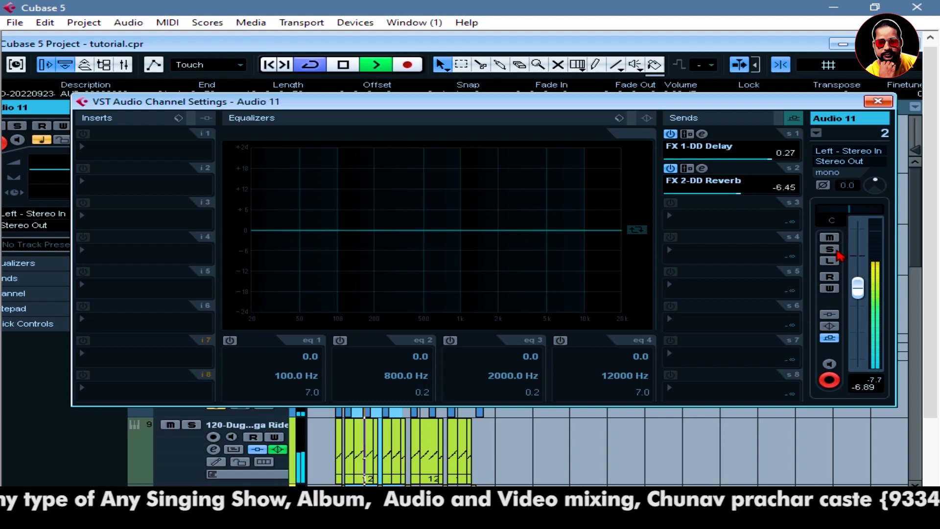
{"action": "left_click", "coordinate": [877, 102]}
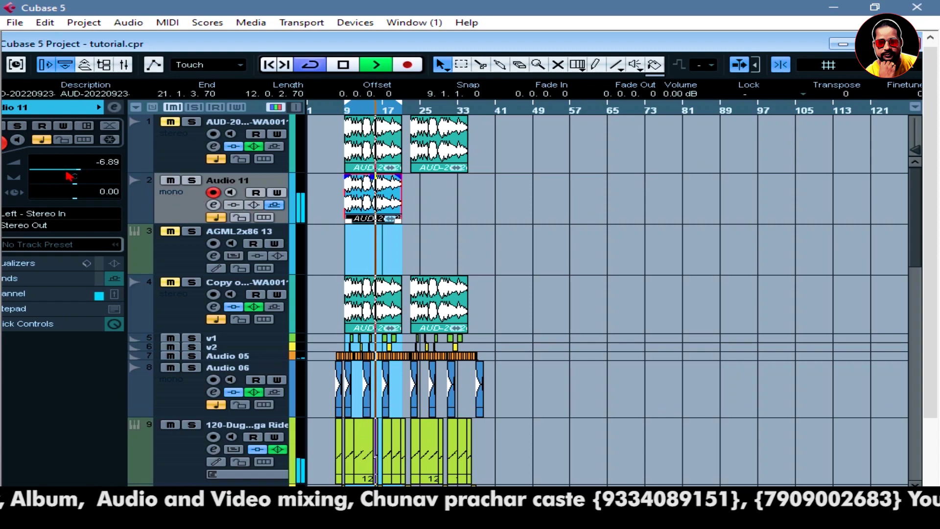
{"action": "left_click_drag", "start_coordinate": [78, 177], "coordinate": [75, 177]}
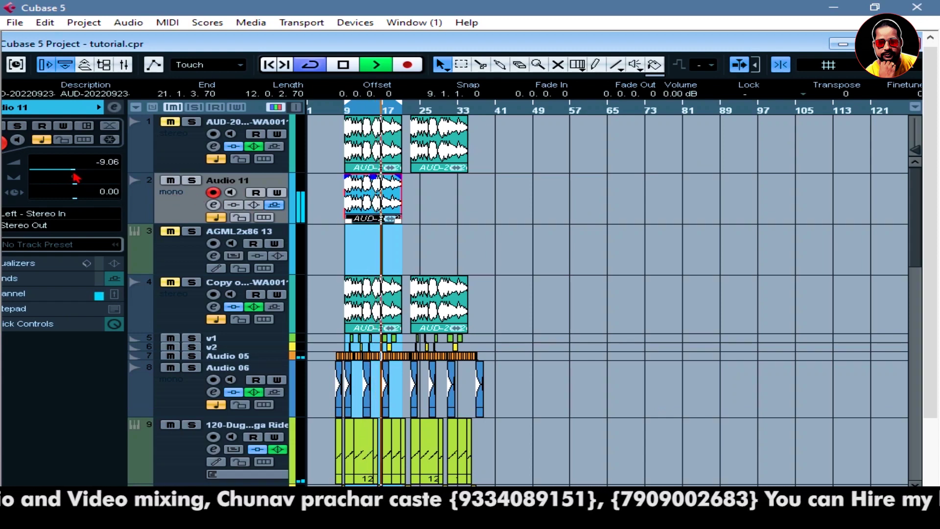
Step: Inspect the Q equalizer insert on the Stereo Out channel, closing its windows and the mixer
{"action": "key", "text": "F3"}
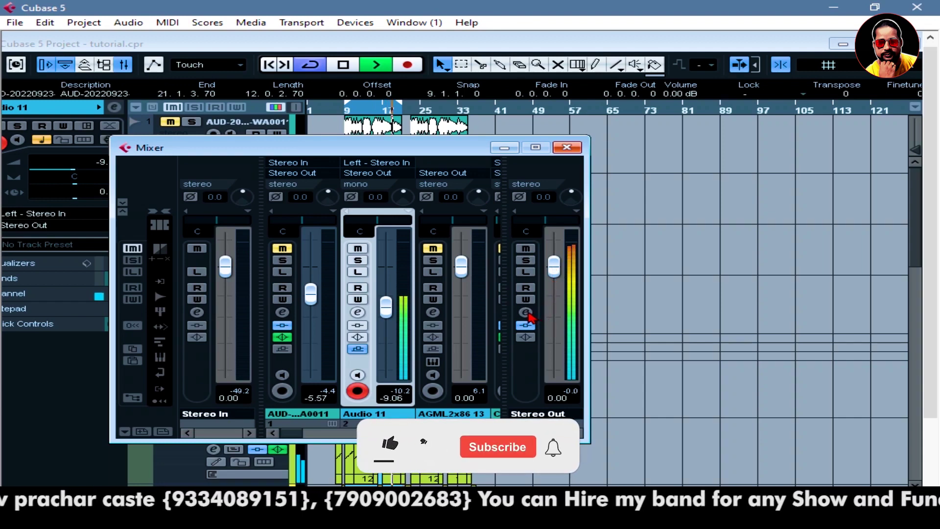
{"action": "left_click", "coordinate": [525, 312]}
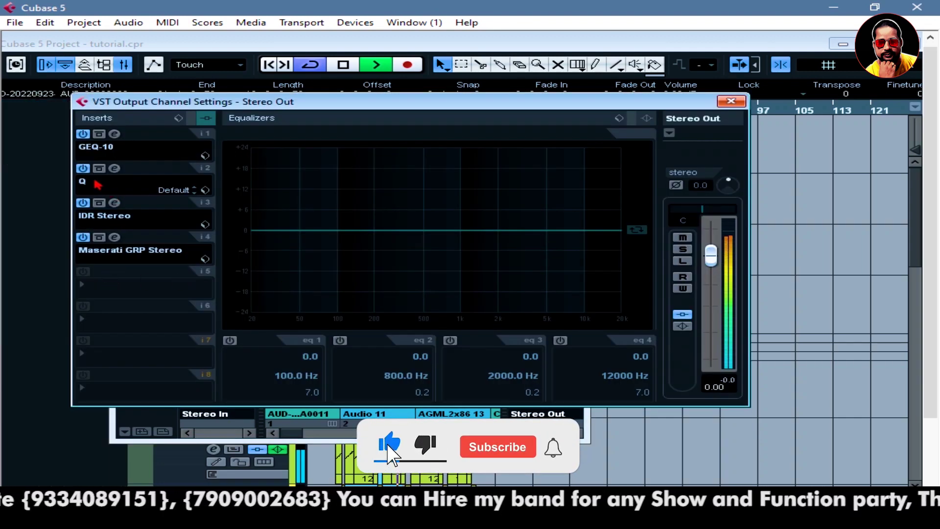
{"action": "left_click", "coordinate": [114, 168]}
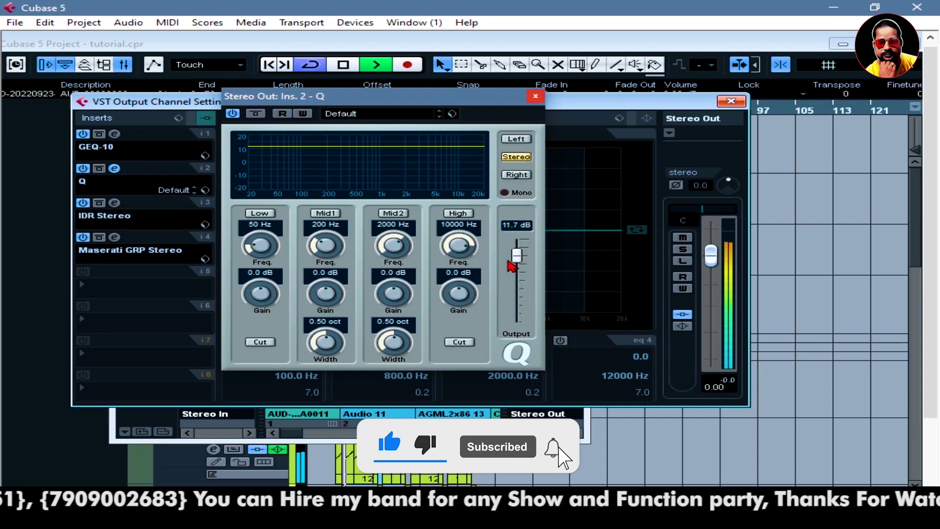
{"action": "left_click", "coordinate": [535, 98]}
{"action": "left_click", "coordinate": [731, 101]}
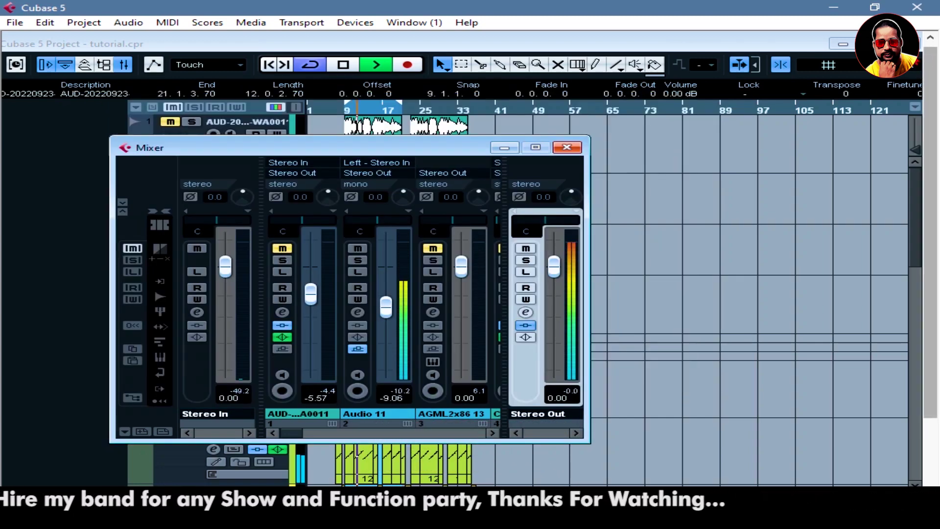
{"action": "key", "text": "F3"}
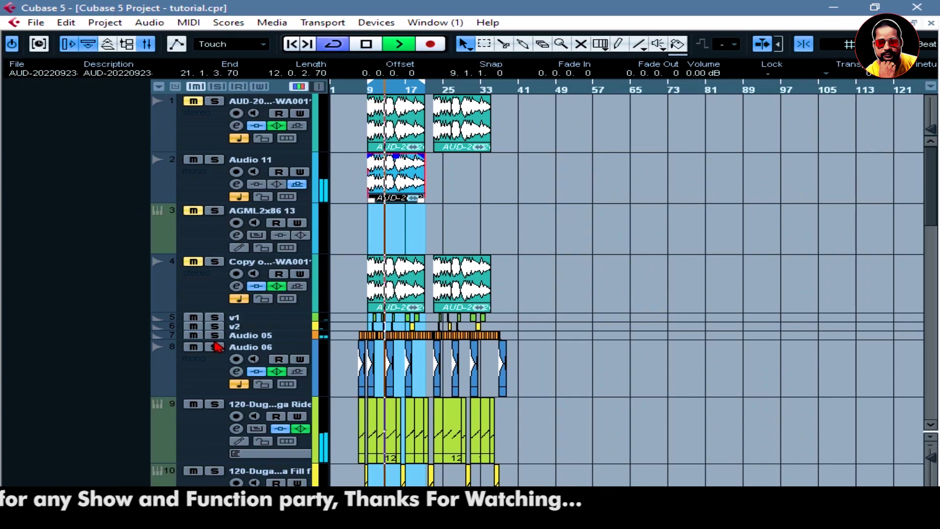
Step: Select the 120-Duga Duga Ride track and briefly solo its channel in the mixer
{"action": "scroll", "coordinate": [211, 365], "scroll_direction": "down", "scroll_amount": 10}
{"action": "scroll", "coordinate": [210, 367], "scroll_direction": "up", "scroll_amount": 4}
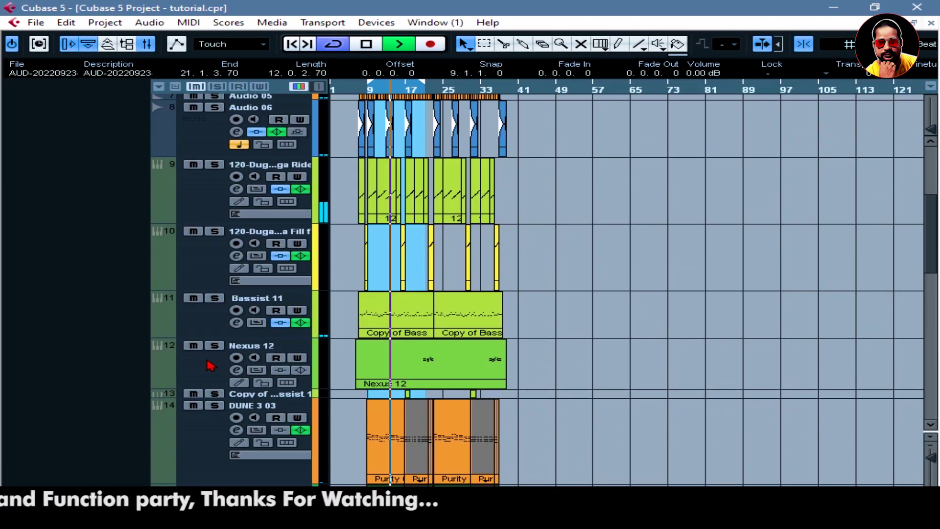
{"action": "left_click", "coordinate": [219, 203]}
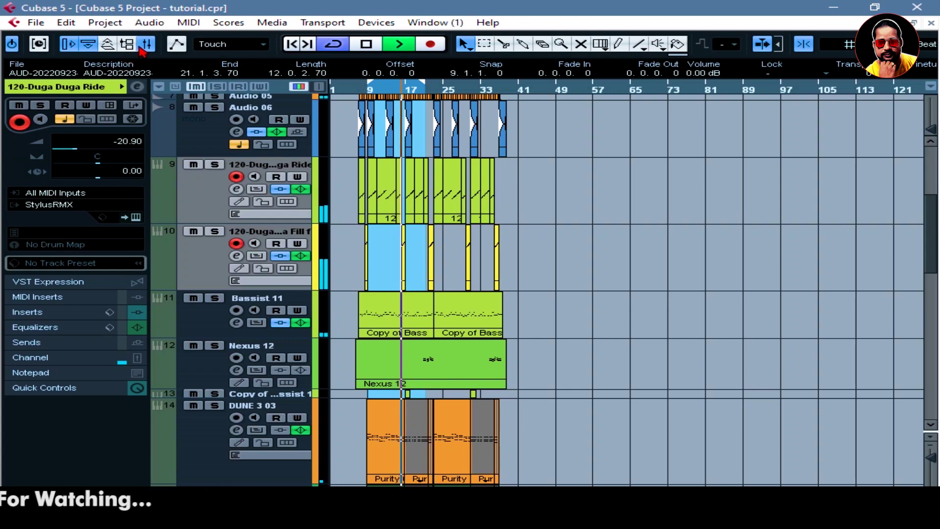
{"action": "key", "text": "F3"}
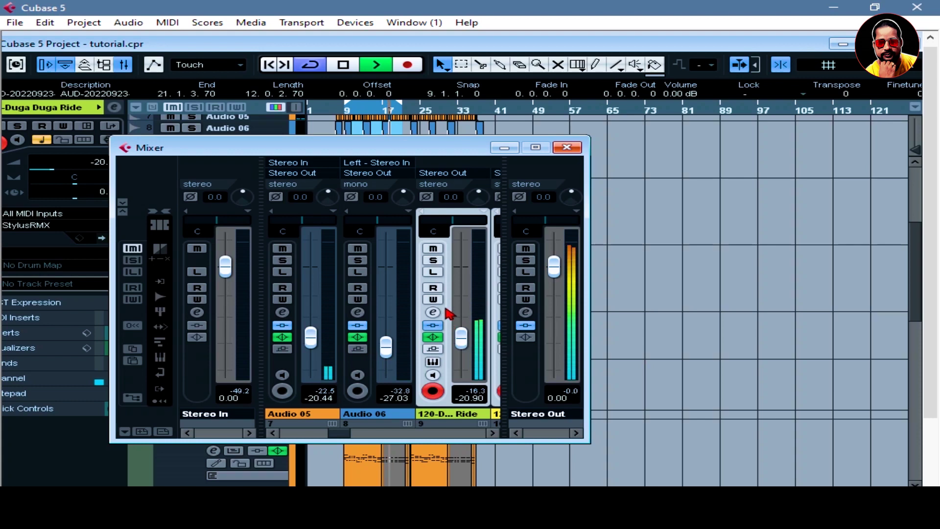
{"action": "left_click", "coordinate": [435, 260]}
{"action": "left_click", "coordinate": [434, 261]}
Step: Raise the 120-Duga Duga Ride channel to -10.44 and the Audio 06 channel to -21.78 in the mixer
{"action": "scroll", "coordinate": [469, 341], "scroll_direction": "up", "scroll_amount": 5}
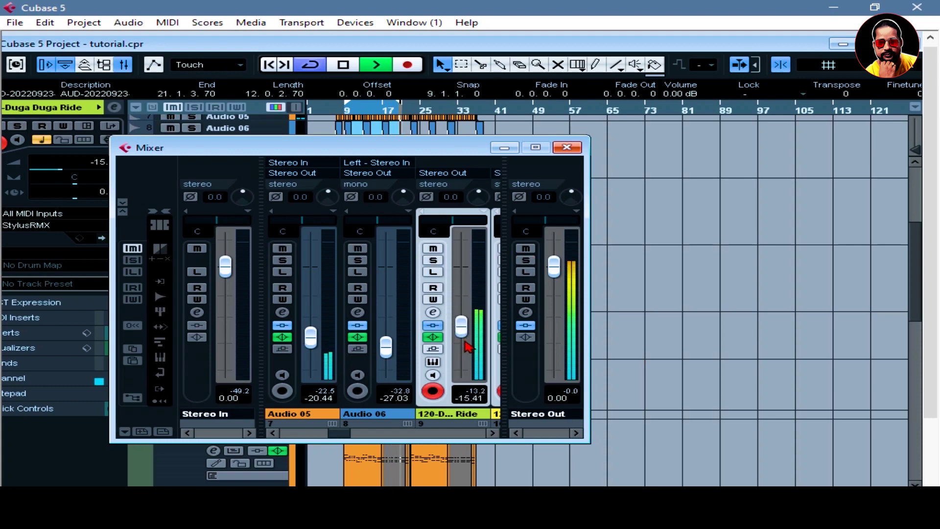
{"action": "scroll", "coordinate": [468, 345], "scroll_direction": "up", "scroll_amount": 5}
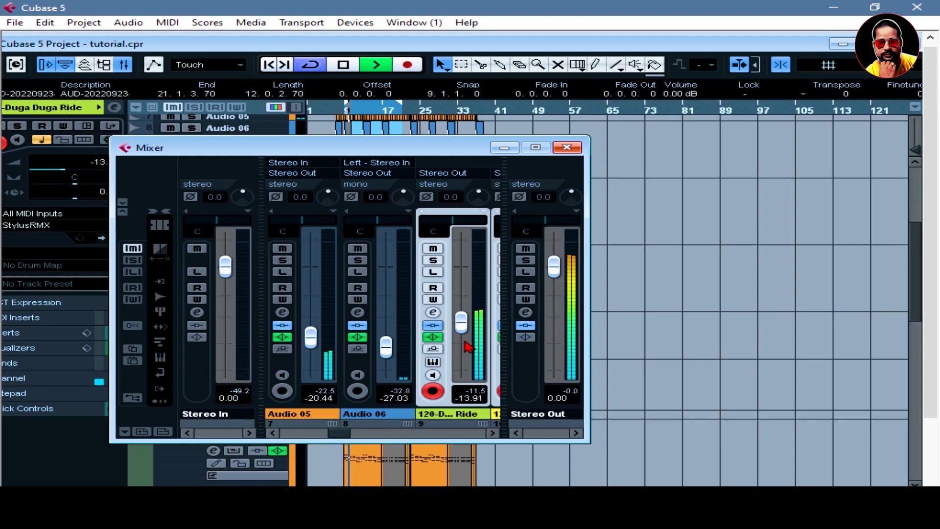
{"action": "scroll", "coordinate": [469, 346], "scroll_direction": "down", "scroll_amount": 1}
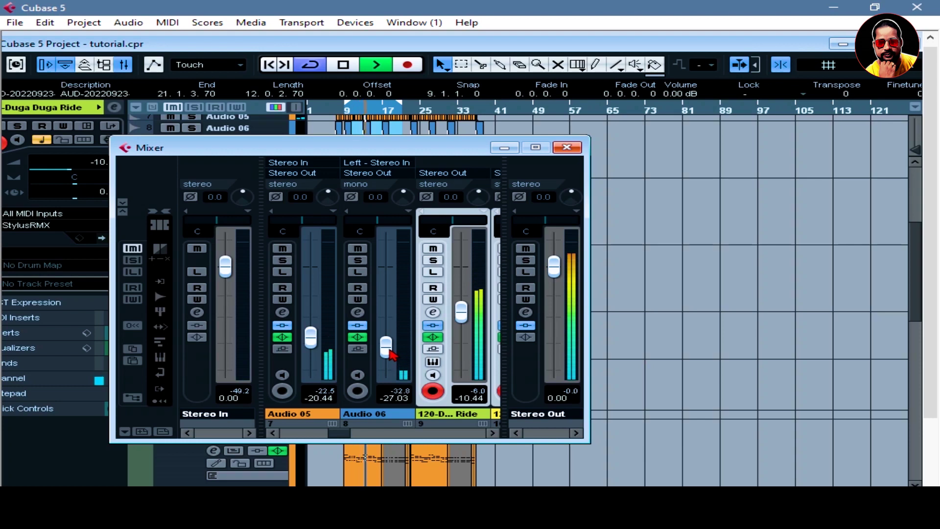
{"action": "scroll", "coordinate": [392, 355], "scroll_direction": "up", "scroll_amount": 4}
{"action": "scroll", "coordinate": [392, 354], "scroll_direction": "down", "scroll_amount": 1}
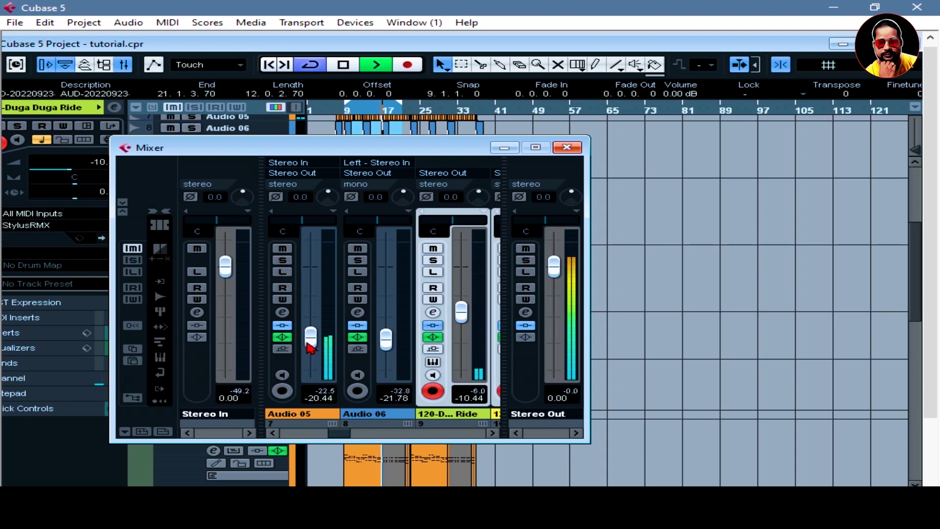
Step: Raise the Audio 05 channel level to -12.68 in the mixer
{"action": "scroll", "coordinate": [309, 341], "scroll_direction": "up", "scroll_amount": 3}
{"action": "scroll", "coordinate": [311, 345], "scroll_direction": "up", "scroll_amount": 1}
{"action": "scroll", "coordinate": [312, 346], "scroll_direction": "up", "scroll_amount": 1}
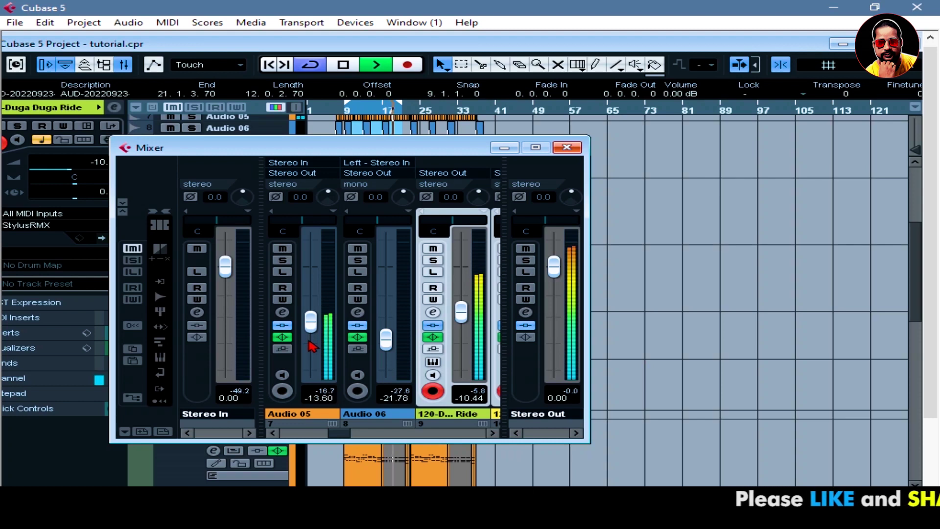
{"action": "scroll", "coordinate": [312, 346], "scroll_direction": "up", "scroll_amount": 1}
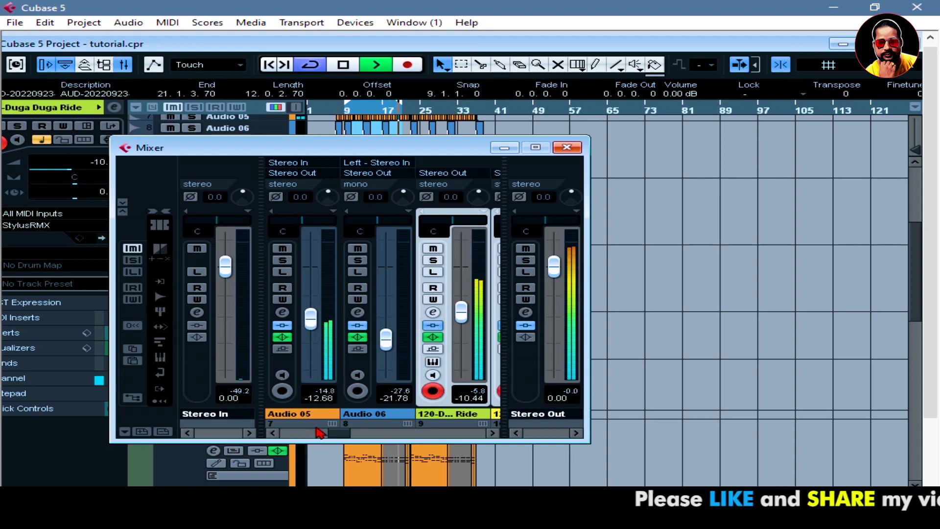
Step: Review the first mixer channels and briefly solo v1 to hear the v1 and v2 backing parts alone
{"action": "left_click_drag", "start_coordinate": [334, 437], "coordinate": [291, 436]}
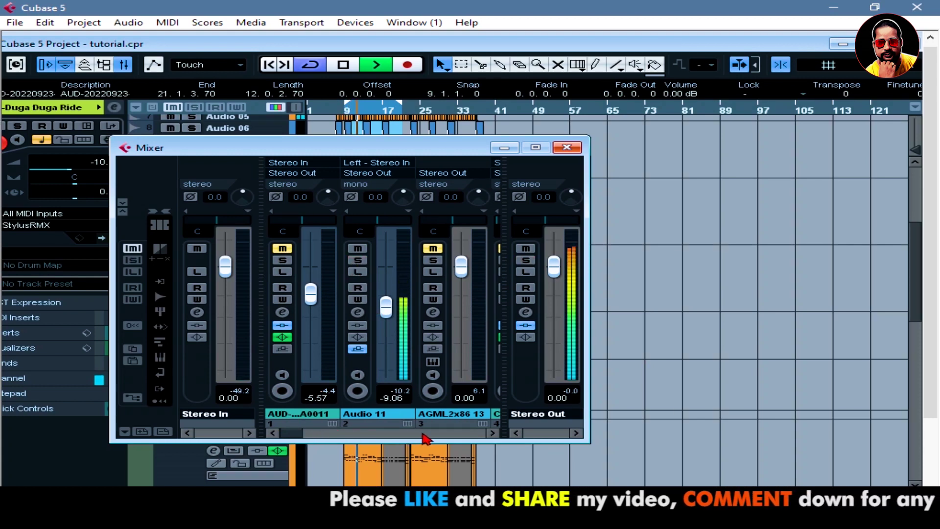
{"action": "left_click", "coordinate": [492, 433]}
{"action": "left_click", "coordinate": [492, 433]}
{"action": "left_click", "coordinate": [492, 433]}
{"action": "left_click", "coordinate": [492, 434]}
{"action": "left_click", "coordinate": [492, 433]}
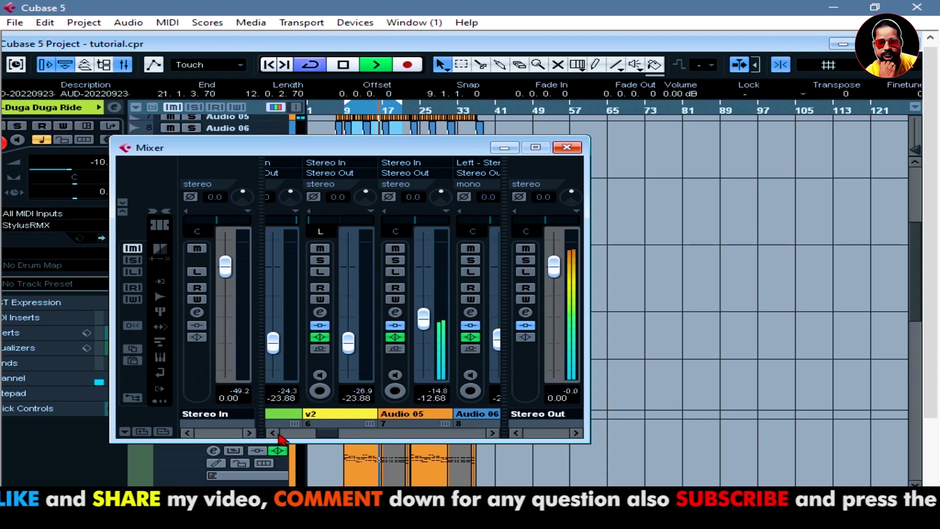
{"action": "left_click", "coordinate": [274, 433]}
{"action": "left_click", "coordinate": [274, 433]}
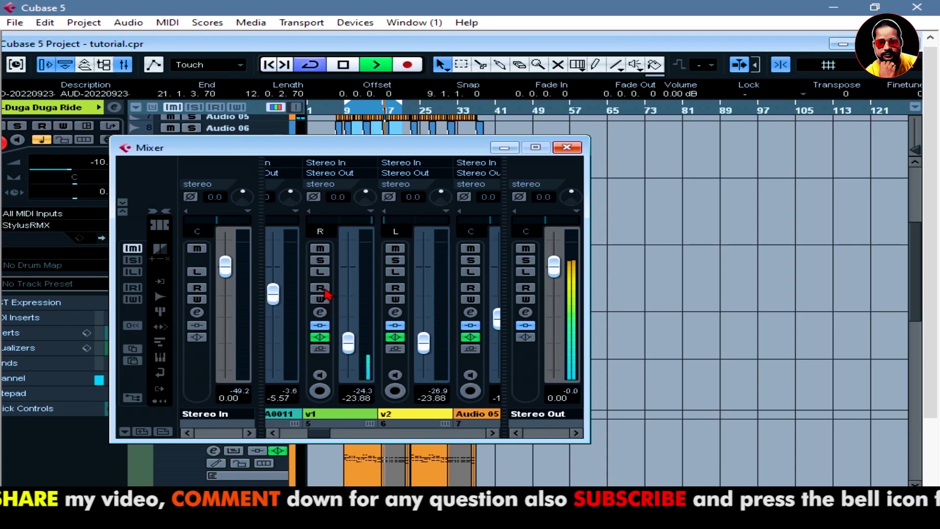
{"action": "left_click", "coordinate": [320, 260]}
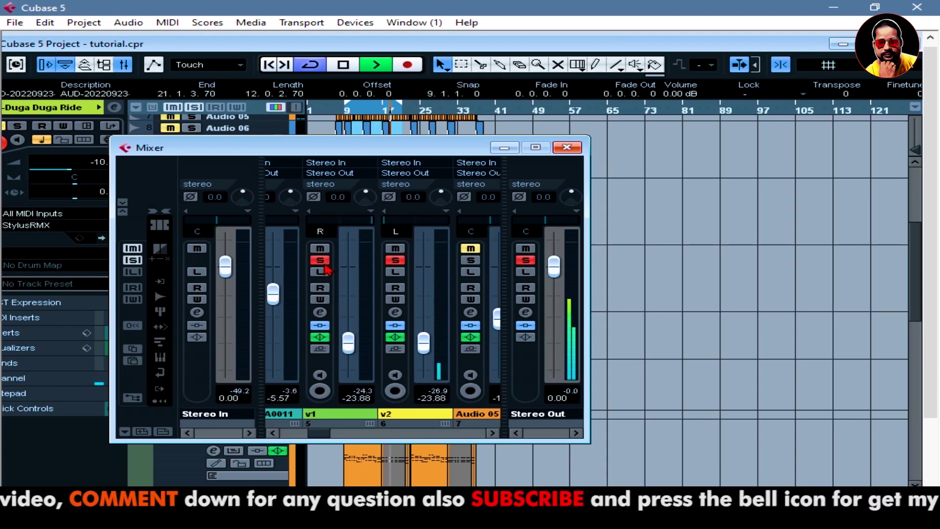
{"action": "left_click", "coordinate": [321, 260]}
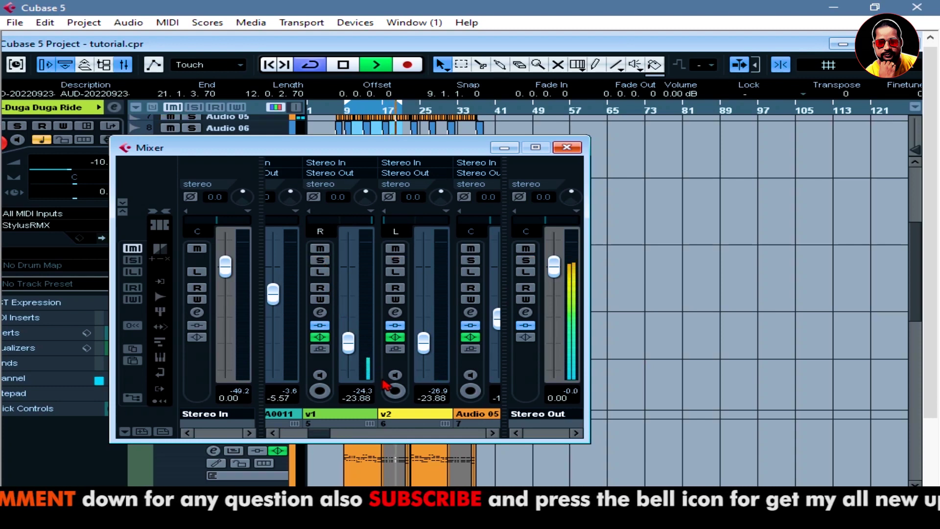
Step: Check the levels of the mixer channels from Audio 05 through Nexus 12, and close the mixer
{"action": "left_click", "coordinate": [493, 432]}
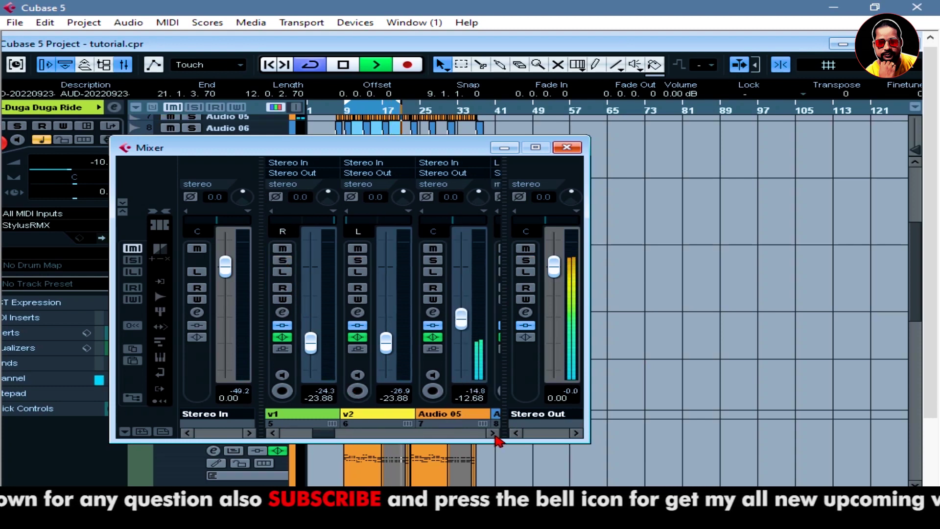
{"action": "left_click", "coordinate": [492, 432]}
{"action": "left_click", "coordinate": [492, 432]}
{"action": "left_click", "coordinate": [492, 433]}
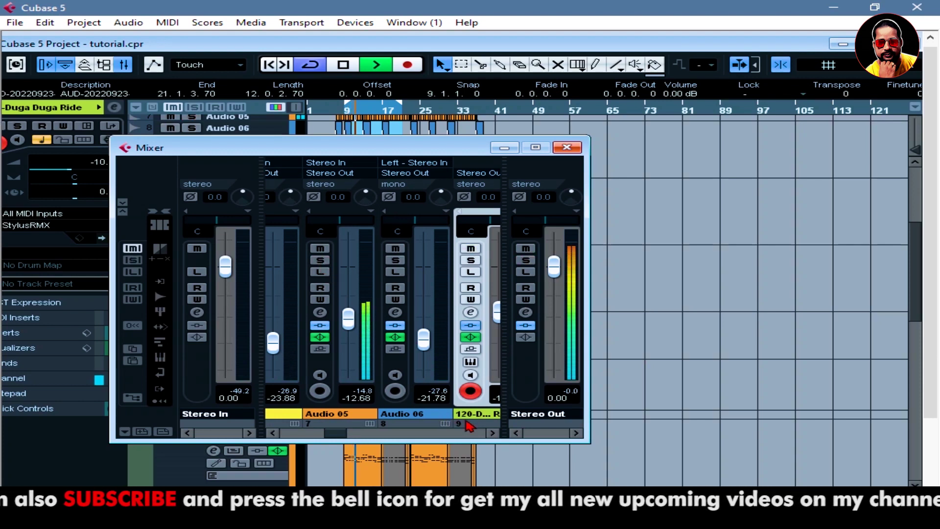
{"action": "left_click", "coordinate": [492, 433]}
{"action": "left_click", "coordinate": [492, 432]}
{"action": "left_click", "coordinate": [492, 433]}
{"action": "left_click", "coordinate": [493, 433]}
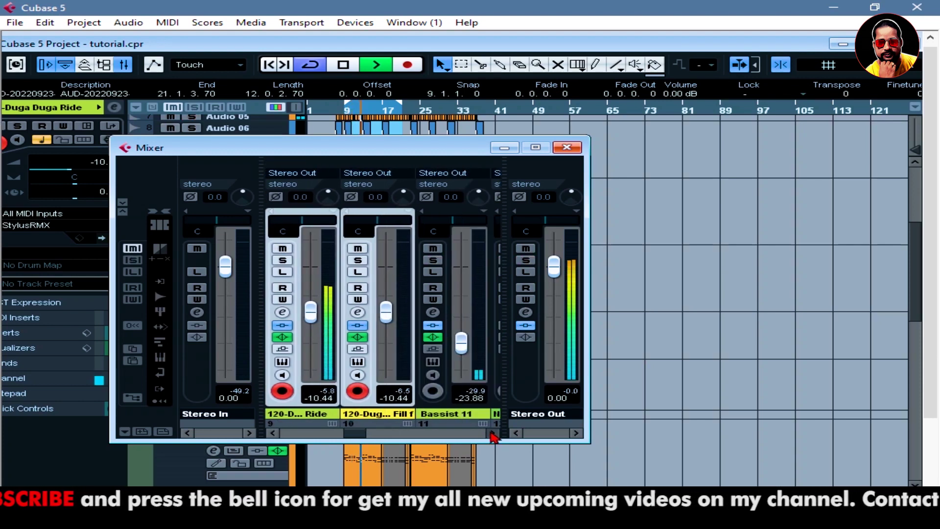
{"action": "left_click", "coordinate": [493, 433]}
{"action": "left_click", "coordinate": [492, 432]}
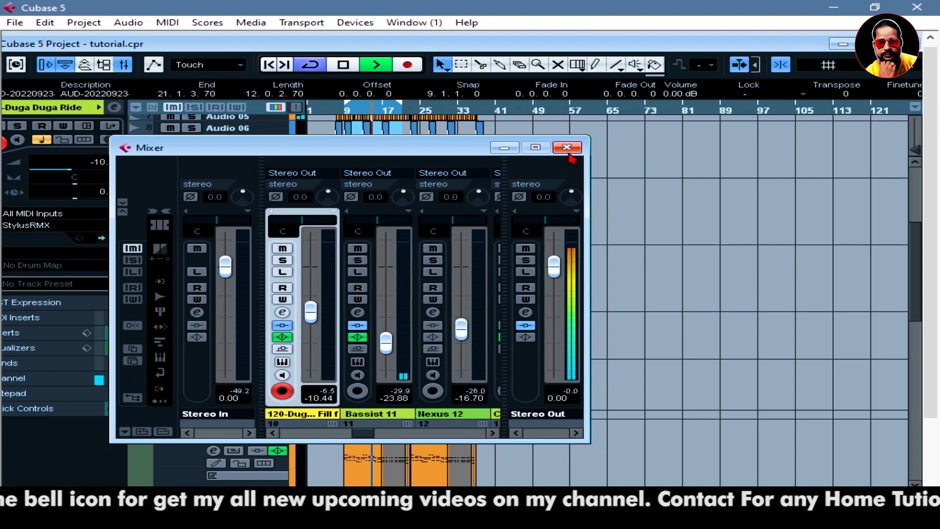
{"action": "left_click", "coordinate": [566, 148]}
Step: Unmute the Bass track in the project's track list and raise its volume to -9.85
{"action": "scroll", "coordinate": [551, 229], "scroll_direction": "up", "scroll_amount": 5}
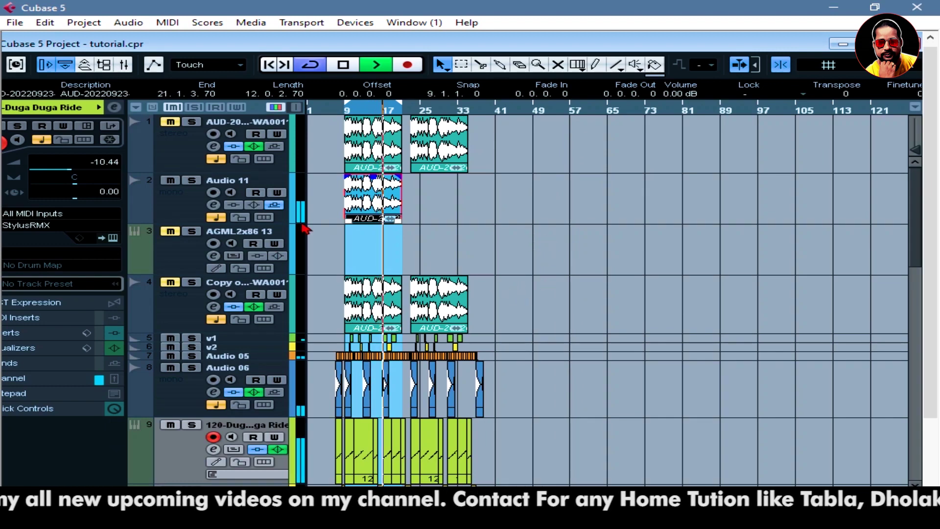
{"action": "scroll", "coordinate": [277, 264], "scroll_direction": "down", "scroll_amount": 5}
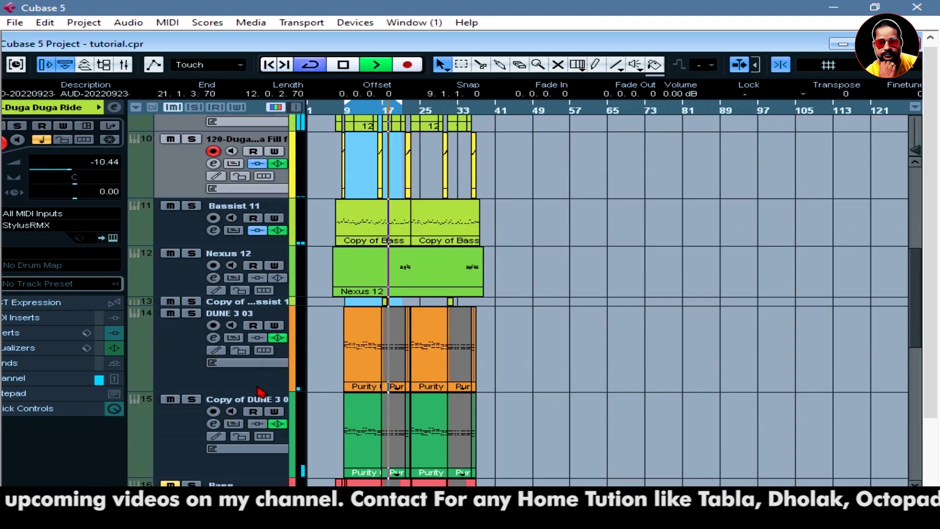
{"action": "scroll", "coordinate": [259, 391], "scroll_direction": "down", "scroll_amount": 5}
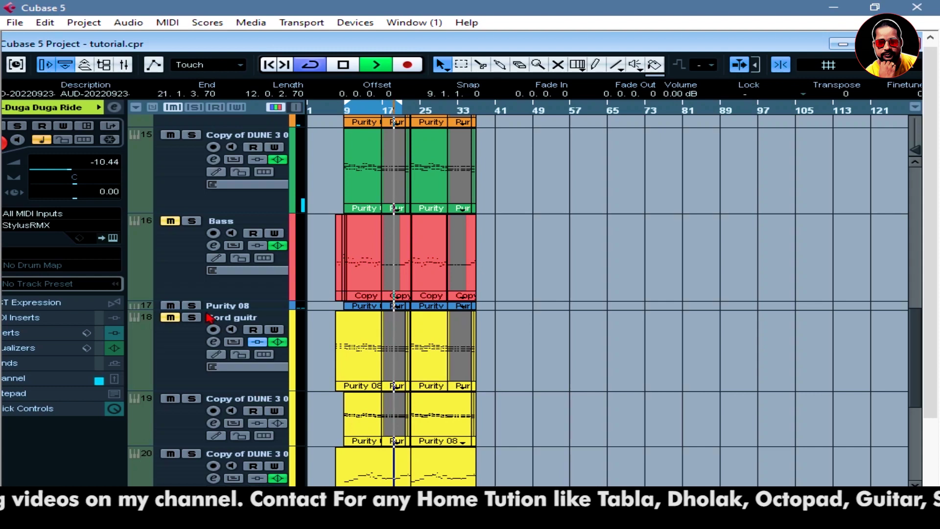
{"action": "left_click", "coordinate": [171, 221]}
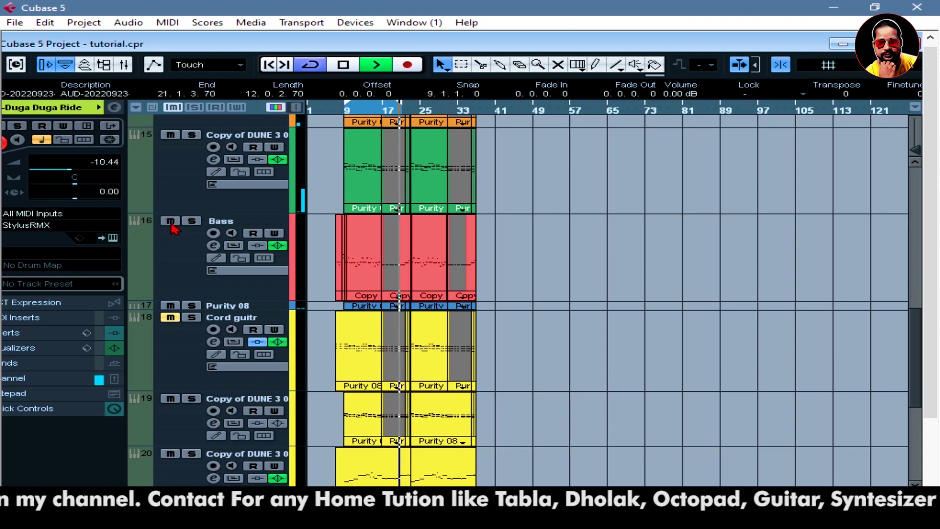
{"action": "left_click", "coordinate": [187, 253]}
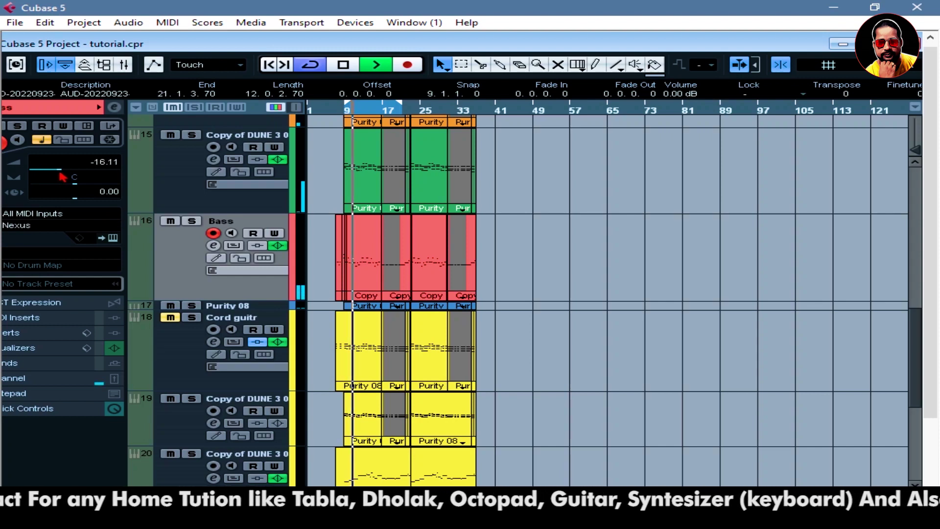
{"action": "mouse_move", "coordinate": [63, 177]}
{"action": "left_mouse_down"}
{"action": "mouse_move", "coordinate": [104, 179]}
{"action": "mouse_move", "coordinate": [75, 178]}
{"action": "left_mouse_up"}
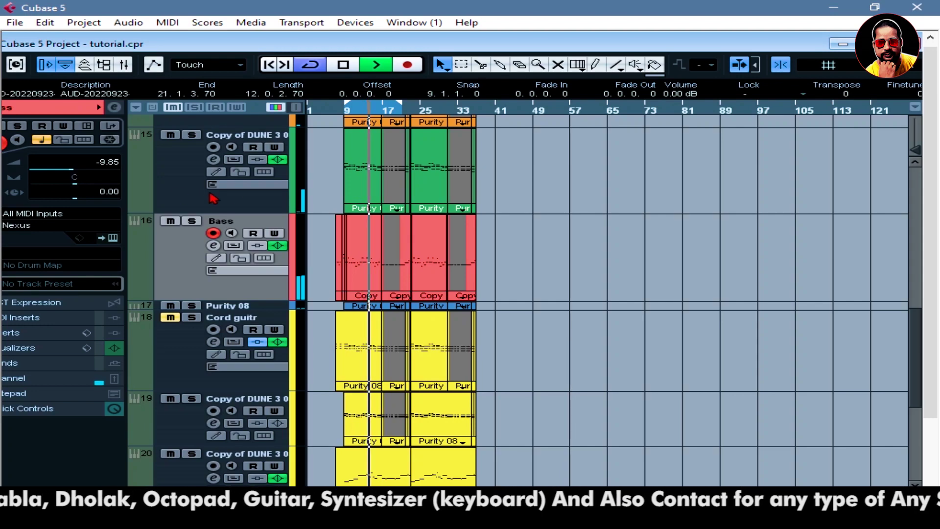